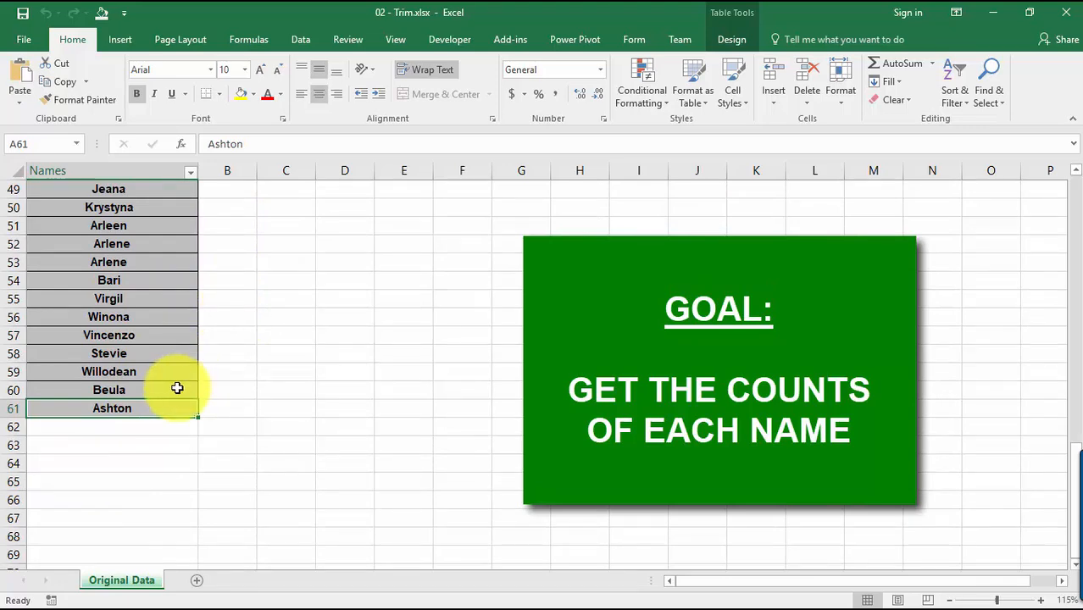
Step: Create a PivotTable from the Names table on a new worksheet, with Names as rows and Count of Names as values
scroll(177, 389, "up", 12)
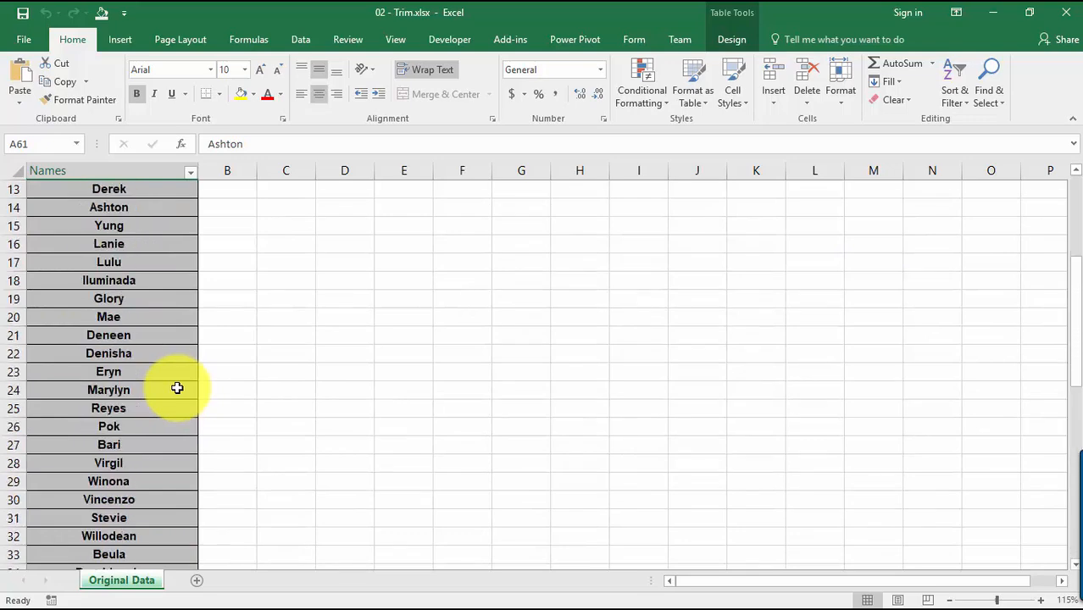
scroll(177, 388, "up", 4)
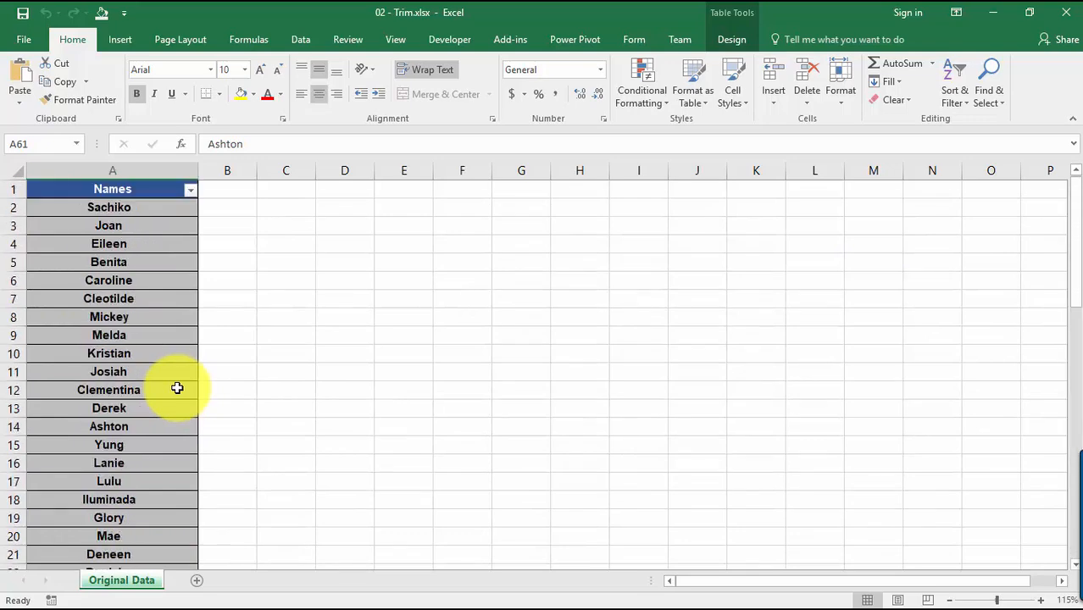
left_click(149, 209)
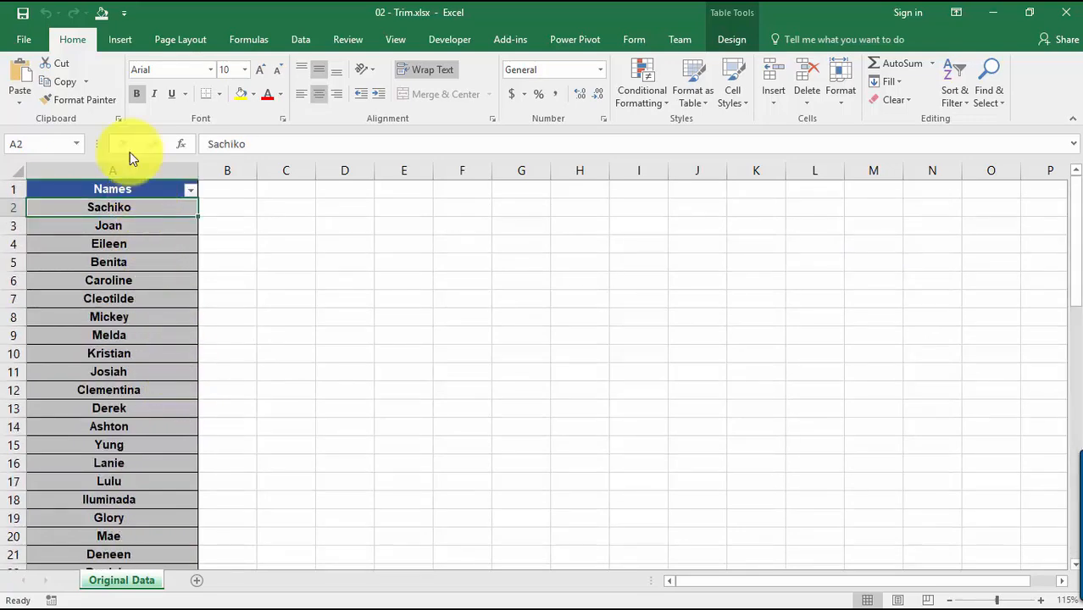
left_click(123, 37)
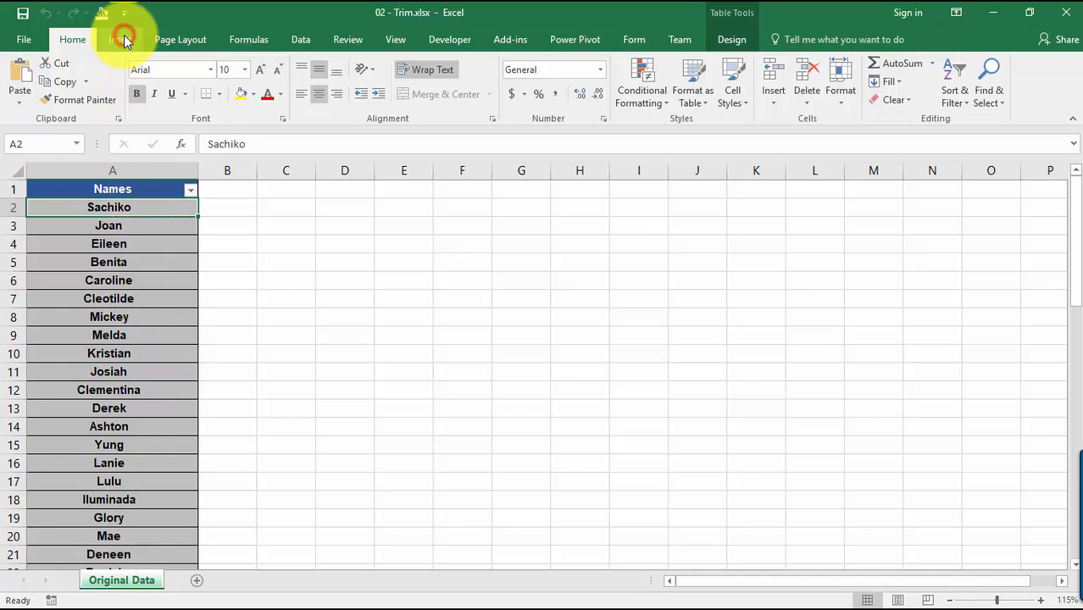
left_click(125, 38)
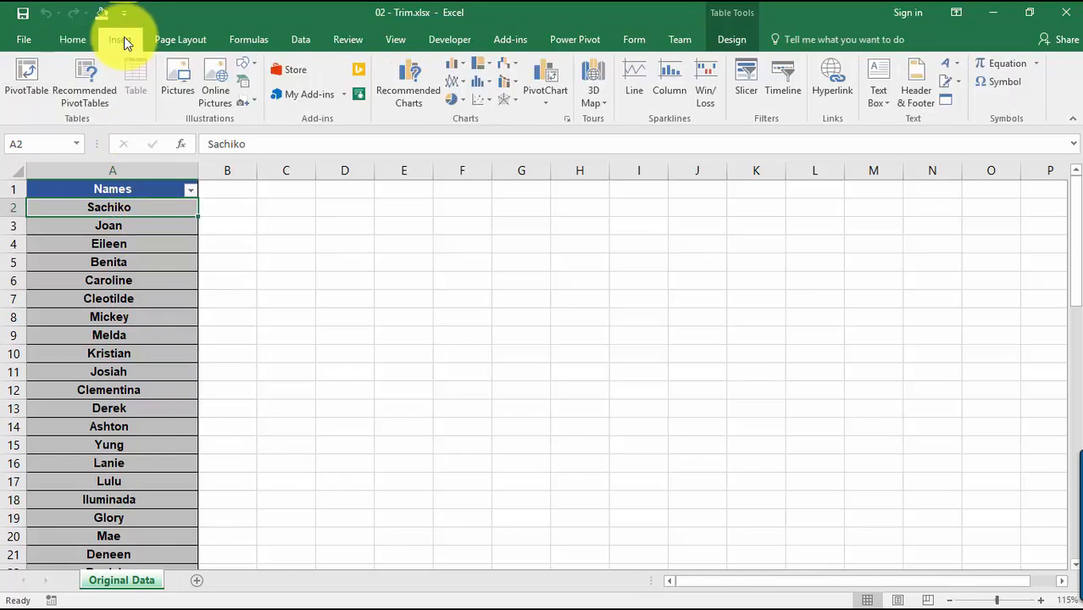
left_click(30, 87)
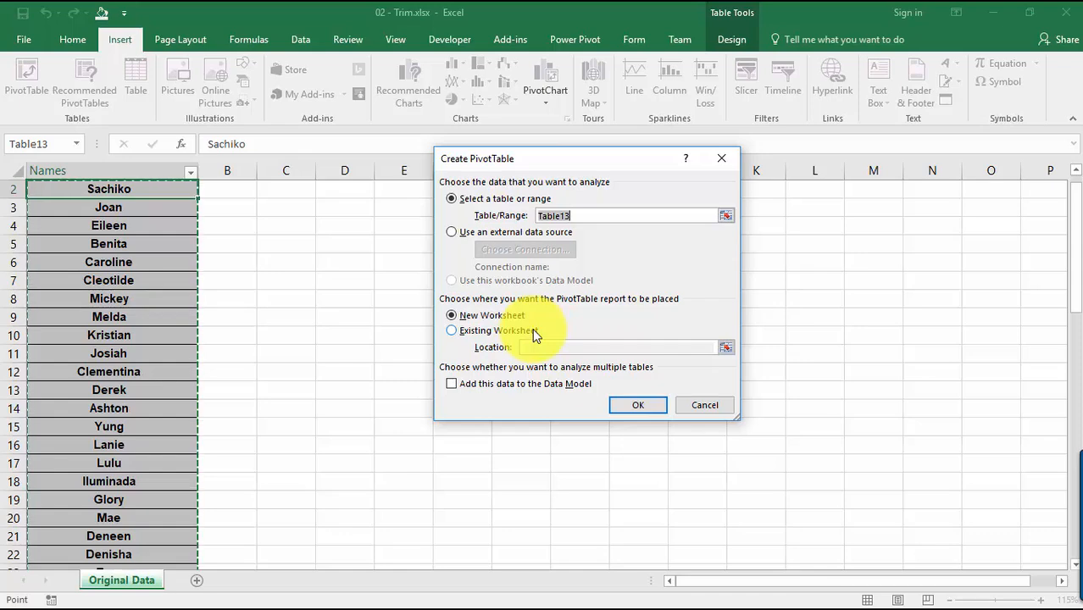
left_click(645, 404)
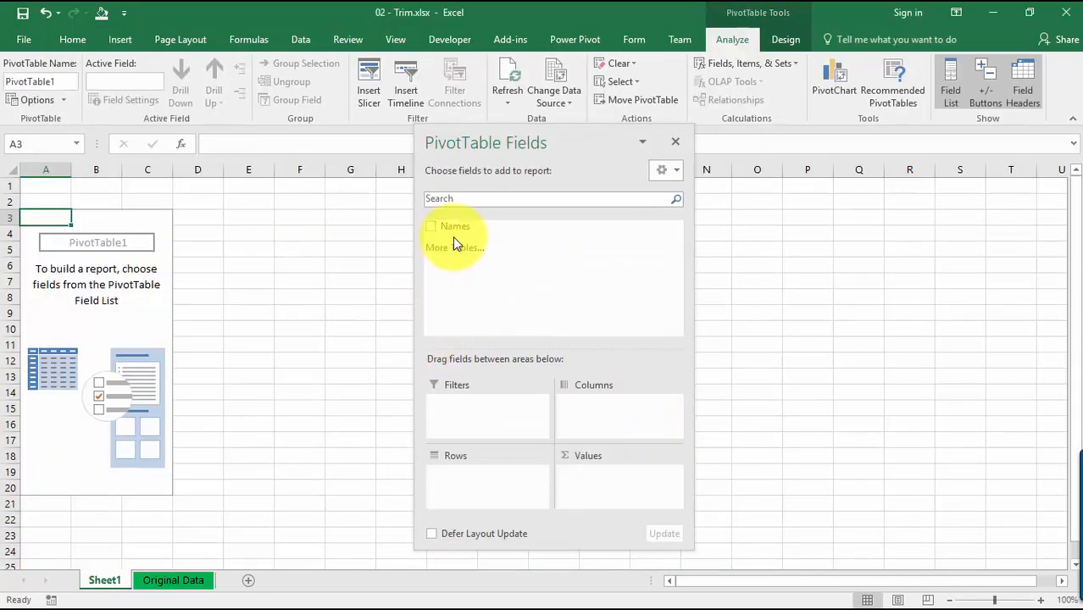
left_click_drag(461, 229, 490, 481)
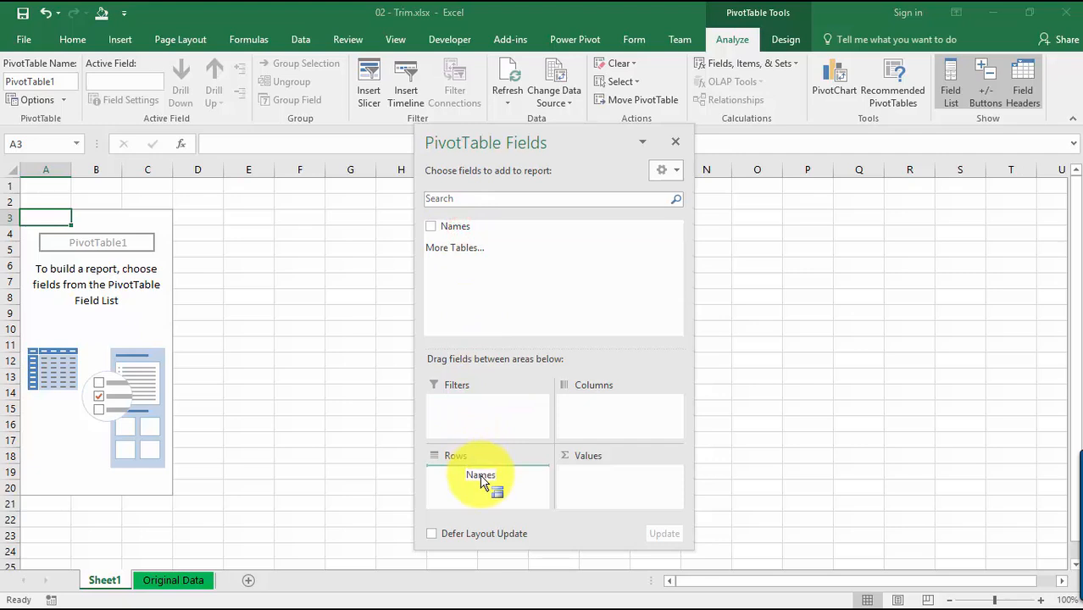
left_click_drag(467, 222, 658, 478)
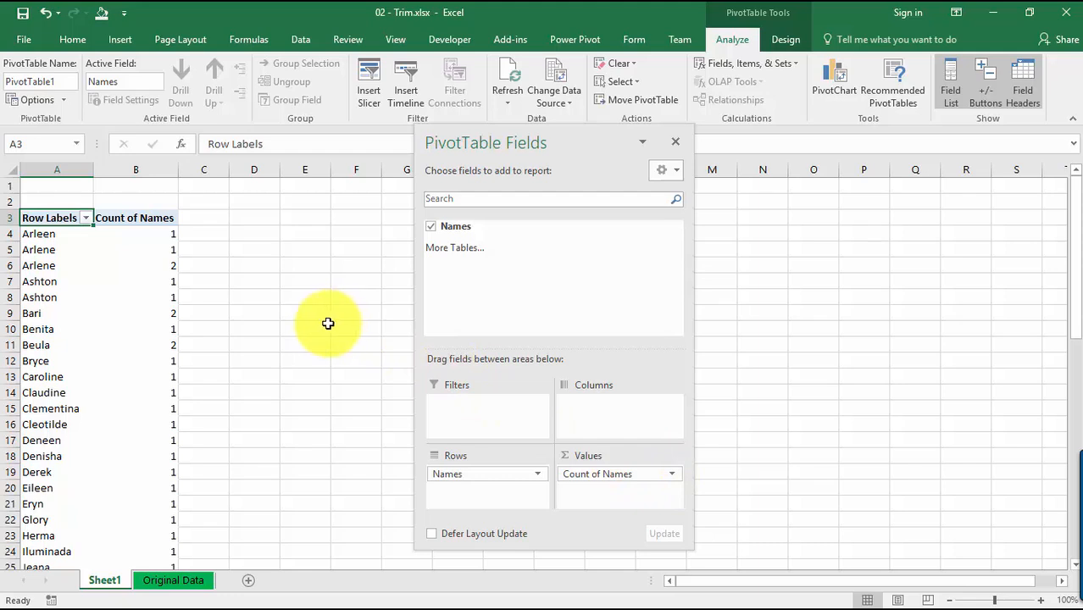
Step: Compare the look-alike row labels in A5 and A6 of the PivotTable and check their contents for trailing spaces
left_click(68, 251)
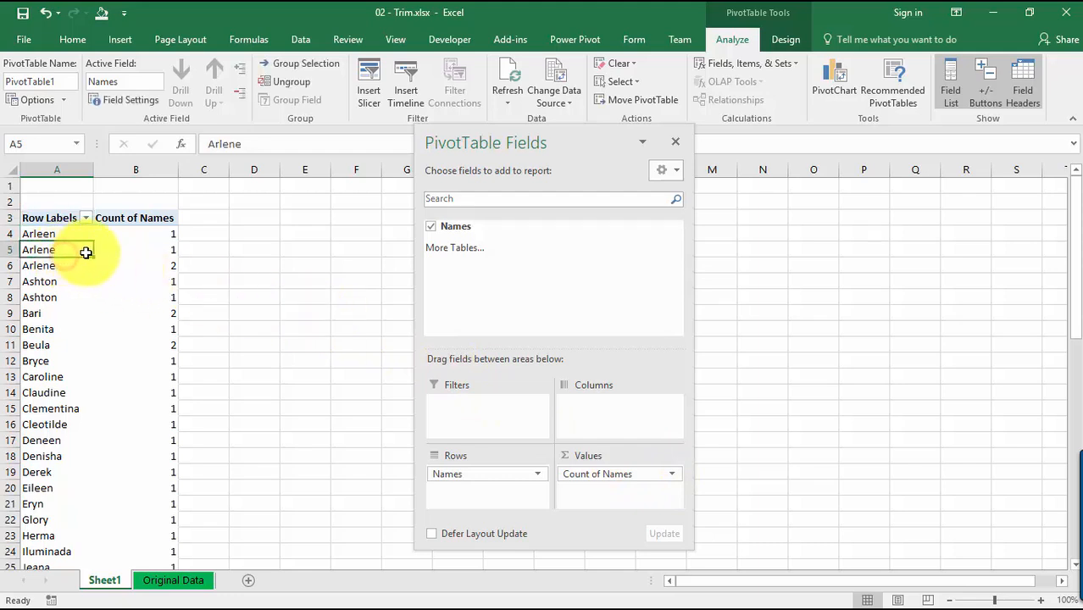
left_click_drag(78, 251, 160, 267)
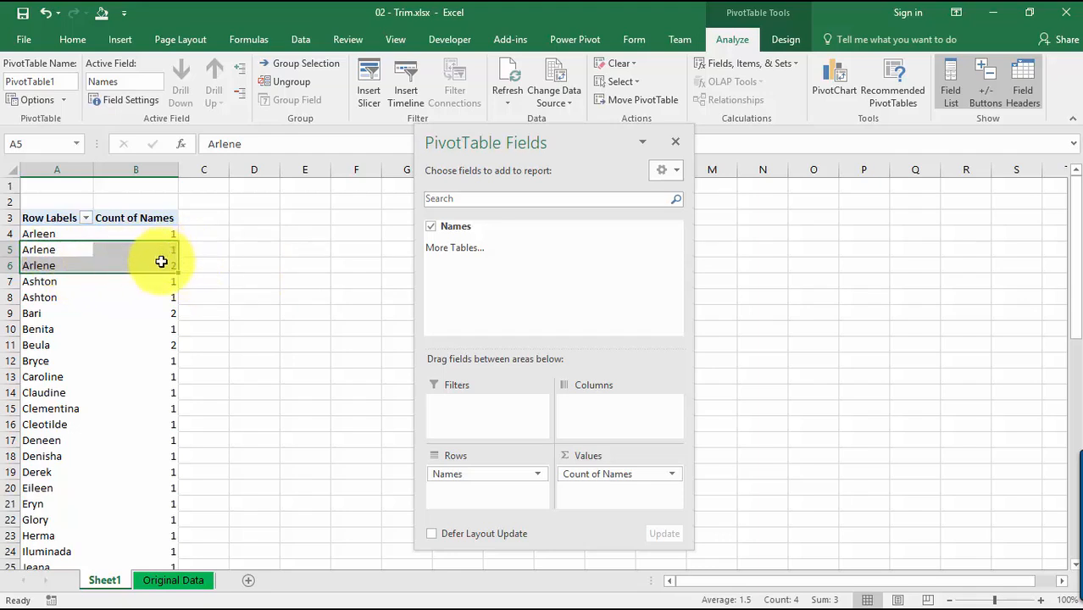
left_click(71, 249)
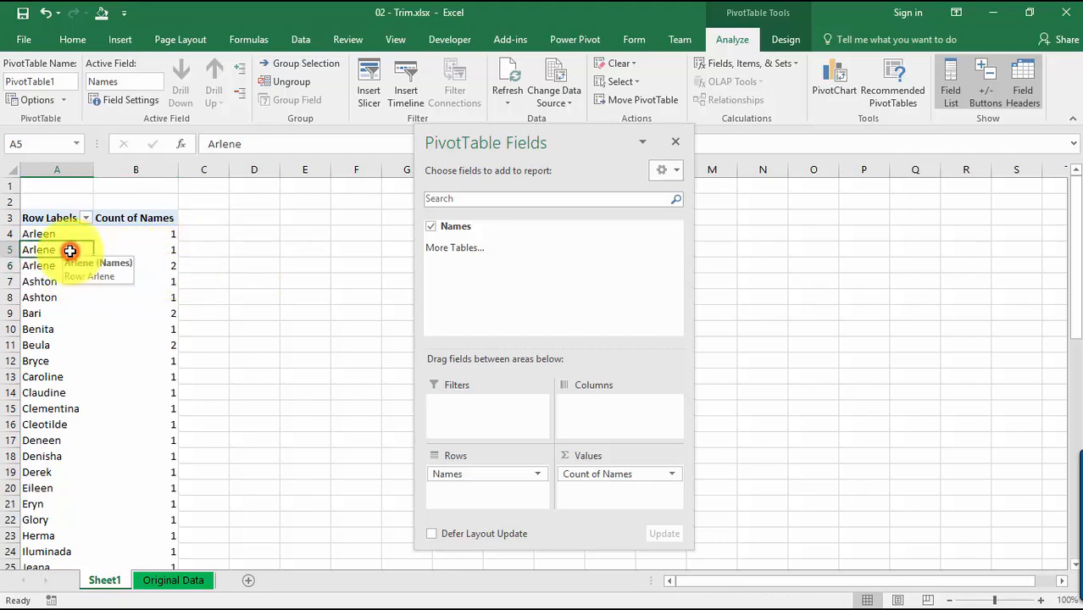
left_click(272, 144)
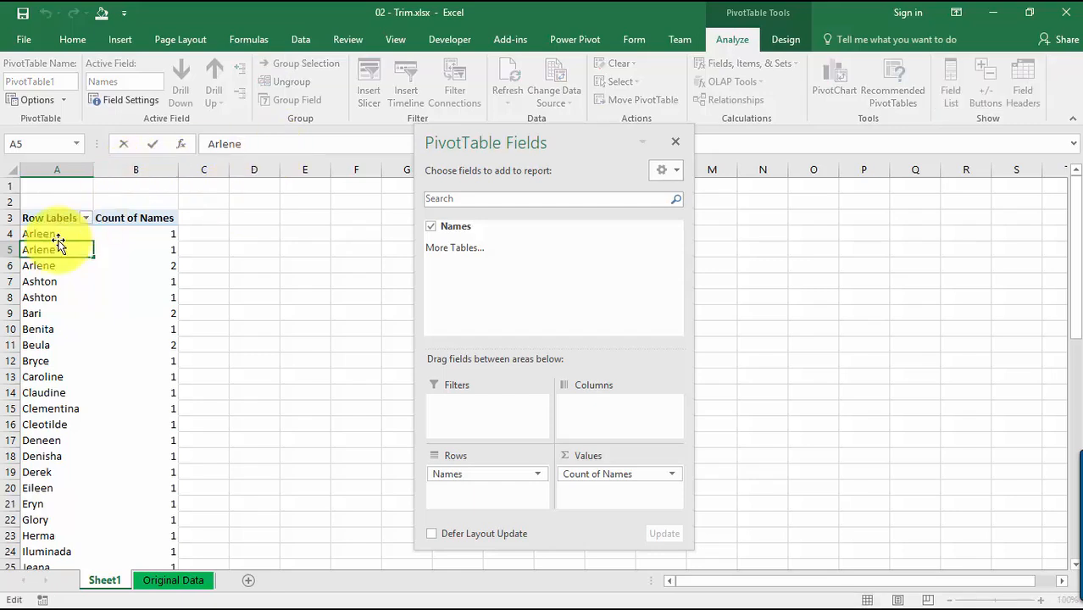
left_click(29, 267)
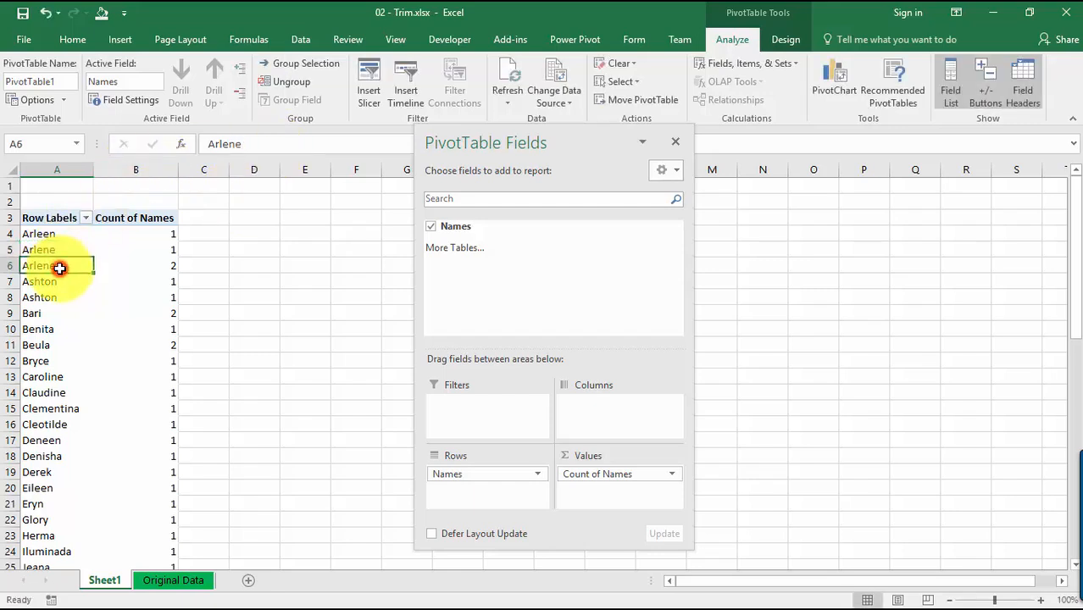
left_click(269, 145)
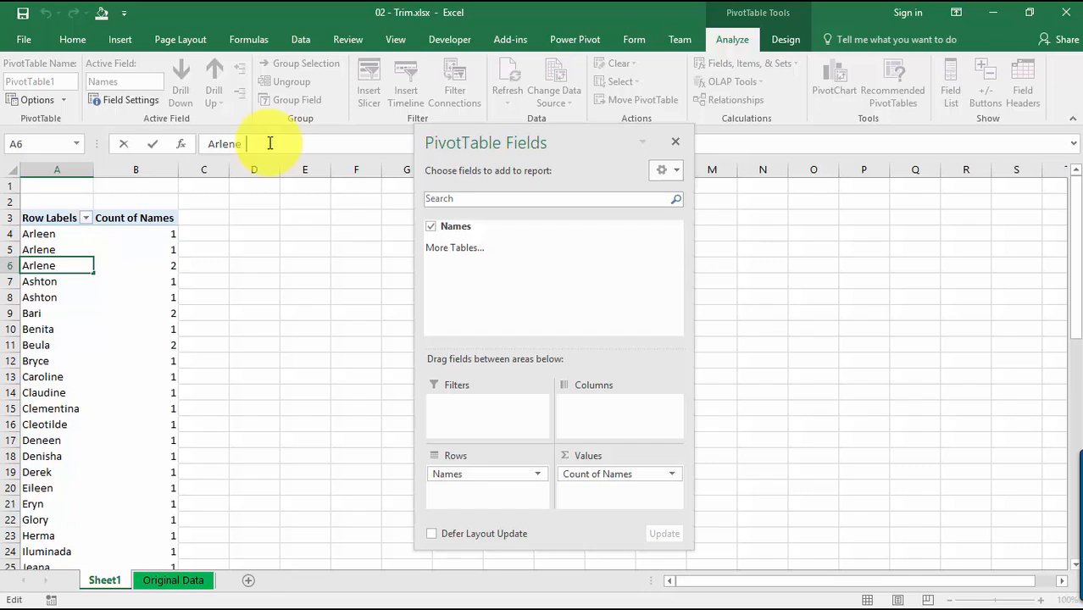
Step: Load the Names table from the Original Data sheet into the Query Editor
left_click(179, 582)
scroll(165, 386, "up", 1)
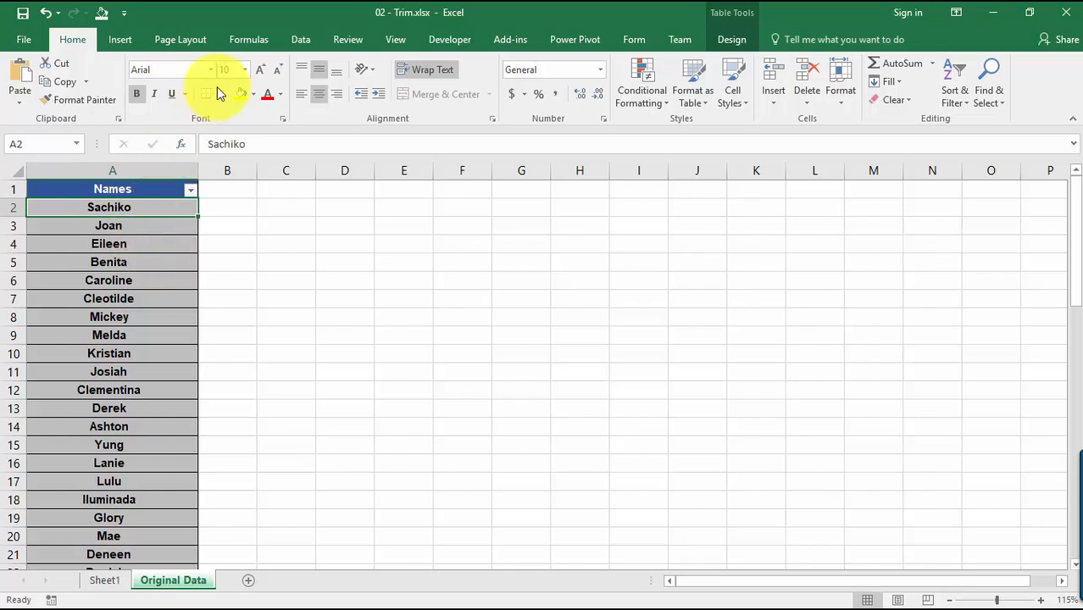
left_click(310, 42)
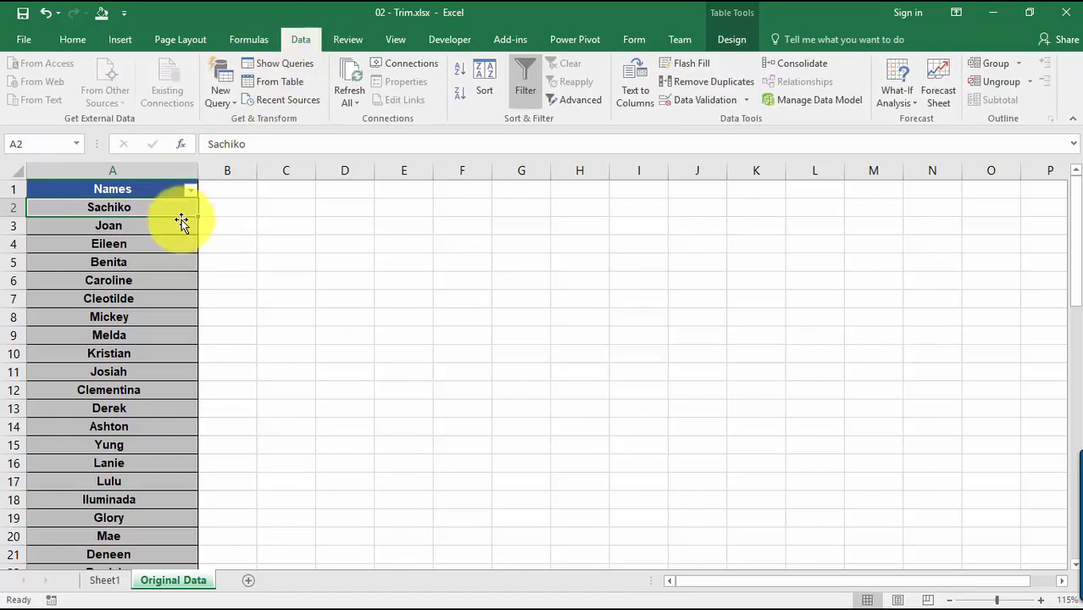
left_click(280, 81)
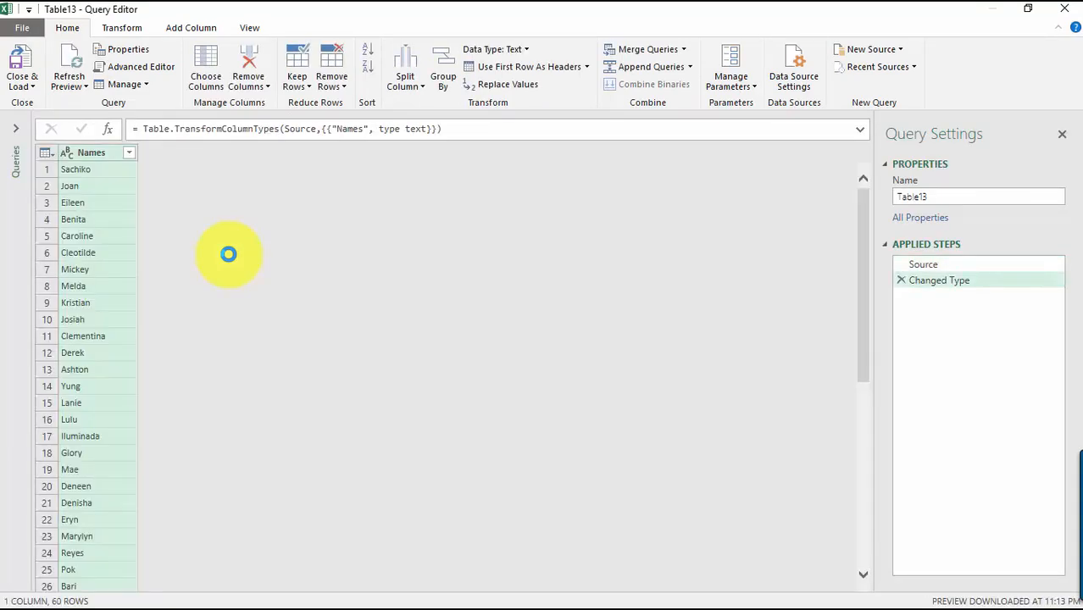
Step: Trim the text in the Names column and load the query result to a new worksheet
scroll(357, 286, "down", 10)
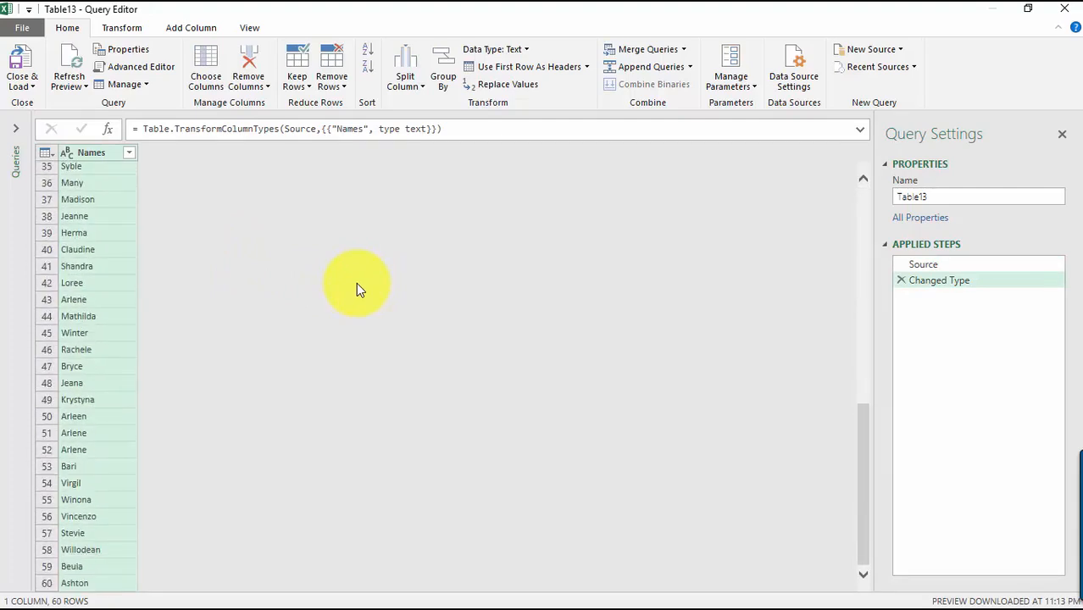
scroll(357, 286, "up", 10)
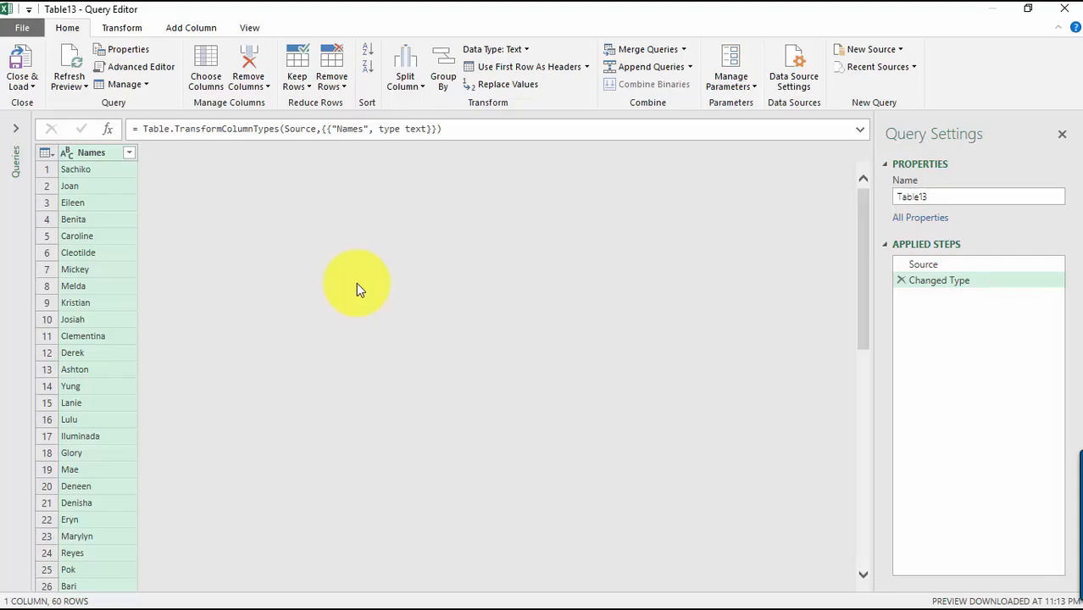
left_click(137, 31)
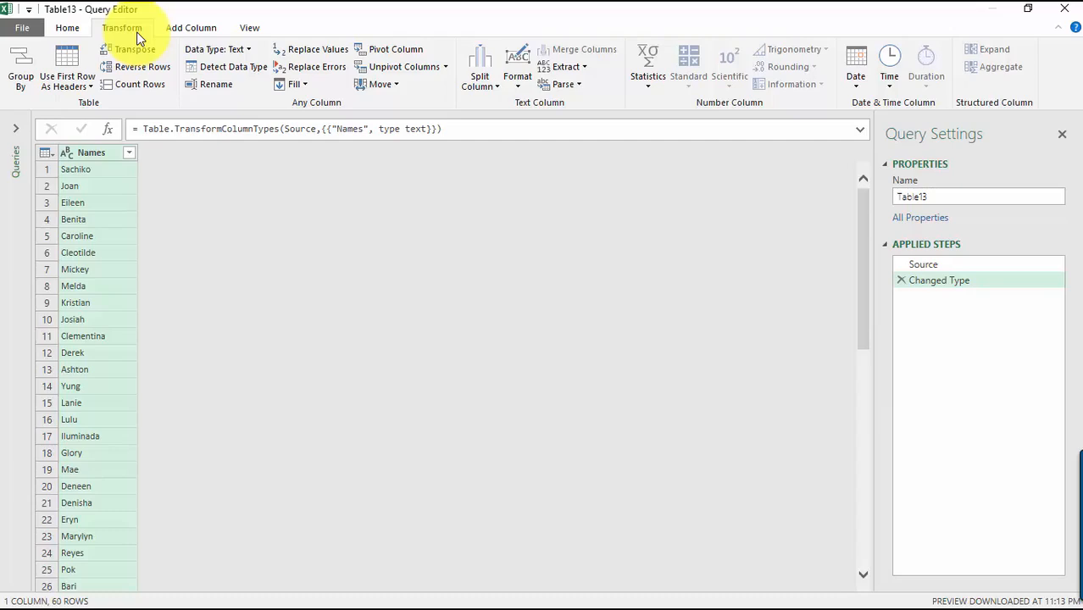
left_click(525, 85)
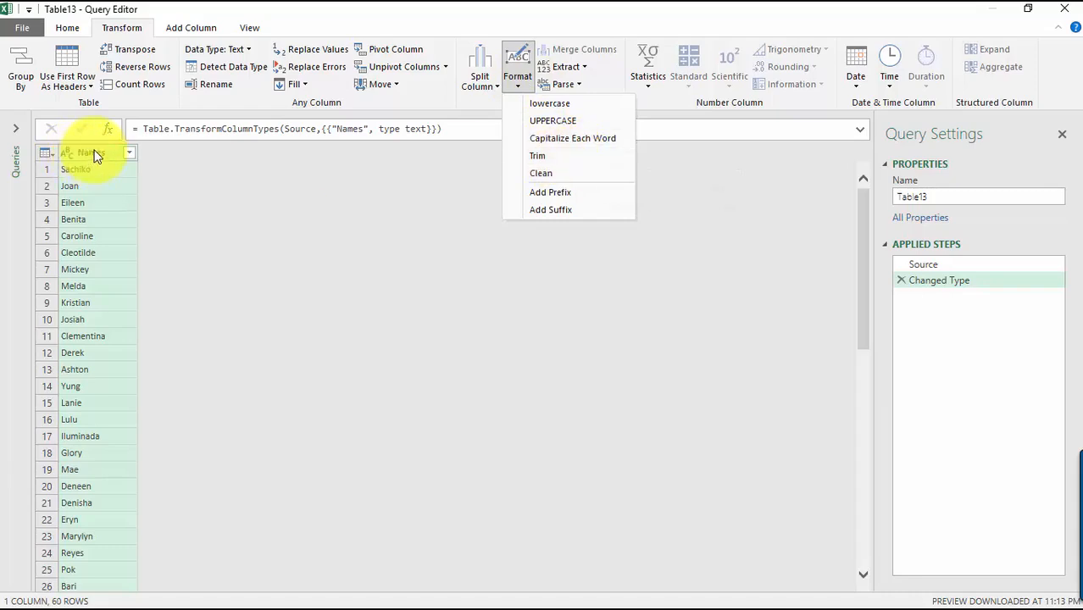
left_click(170, 173)
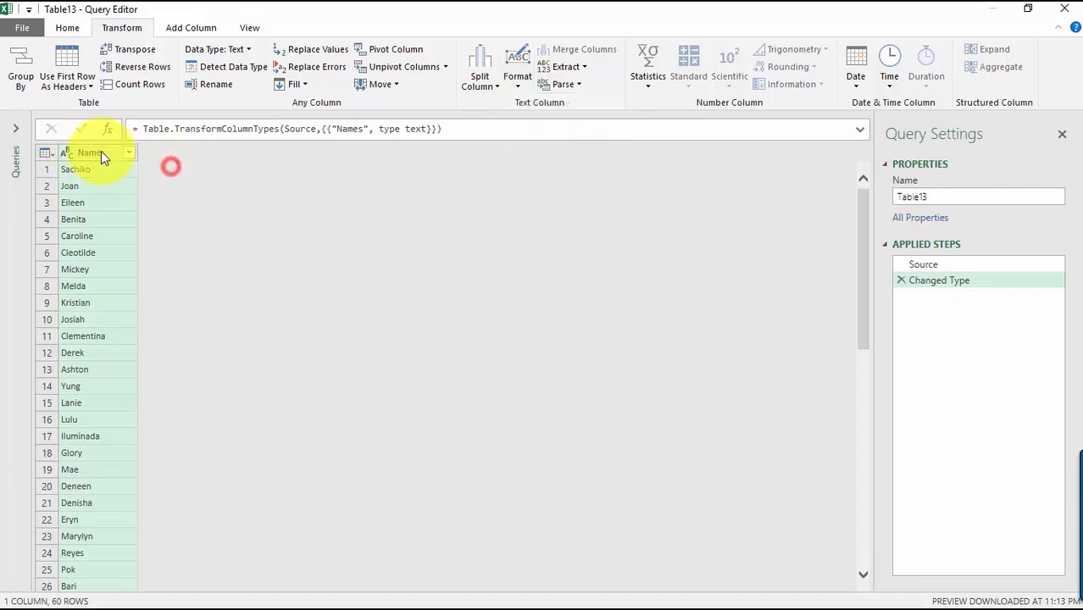
left_click(521, 79)
left_click(590, 159)
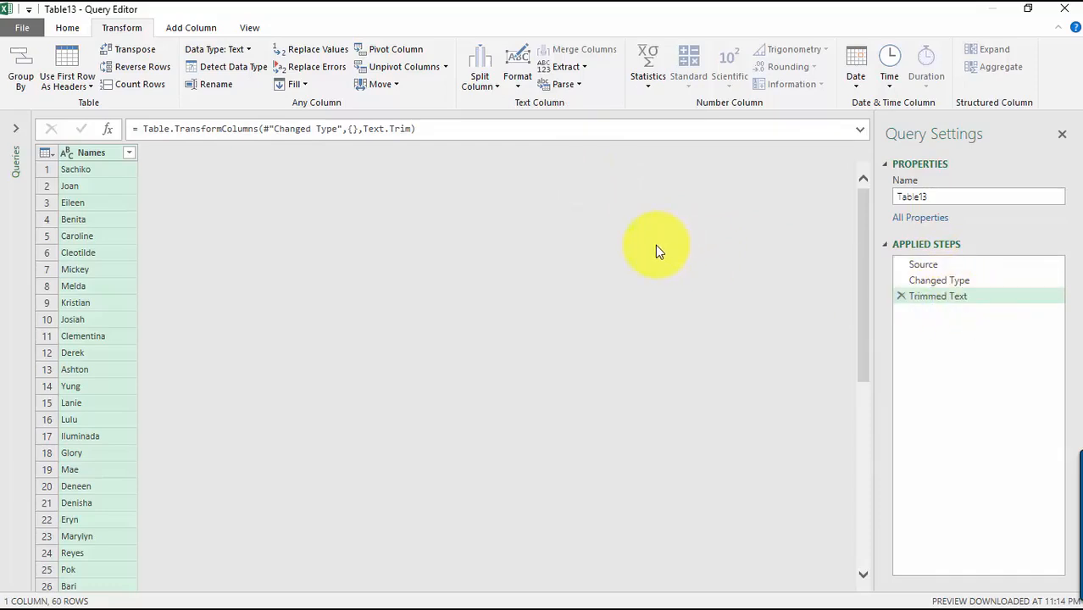
left_click(68, 28)
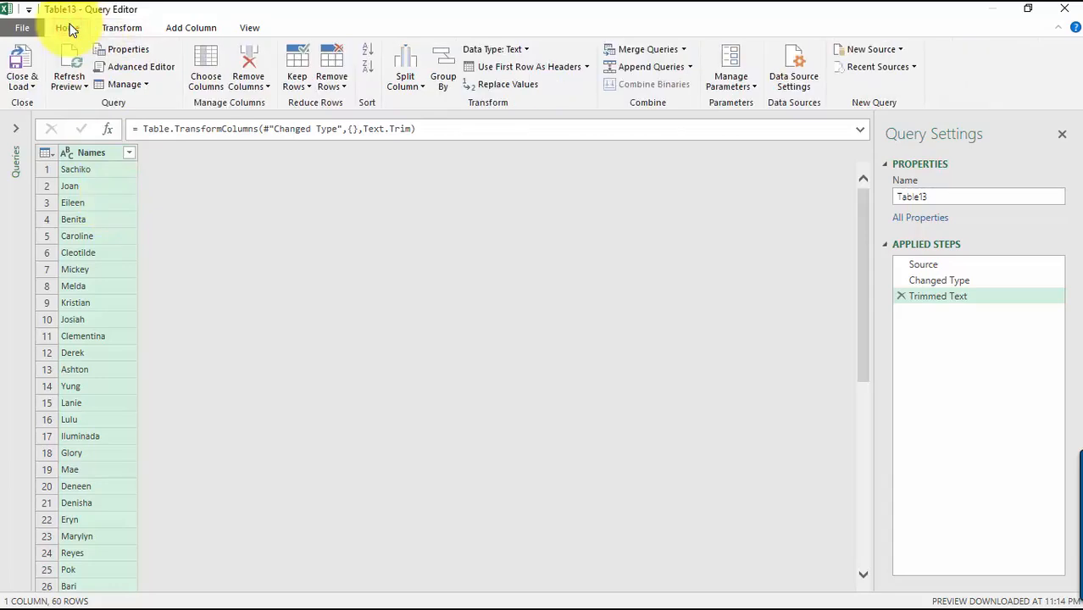
left_click(30, 56)
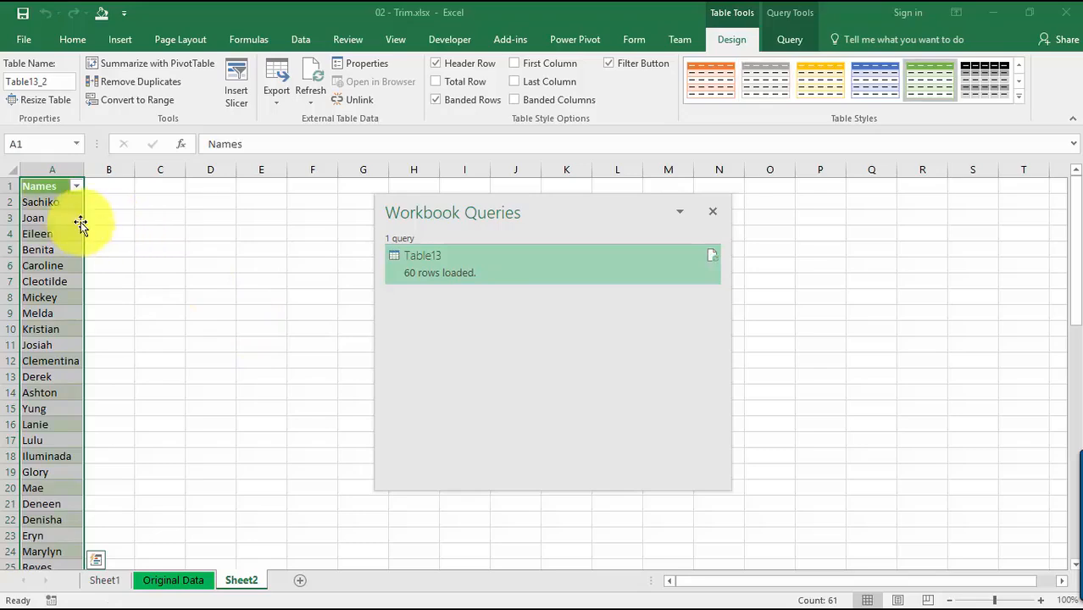
Step: Build a PivotTable on a new worksheet from the trimmed query table, with Names as rows and Count of Names as values
left_click(122, 39)
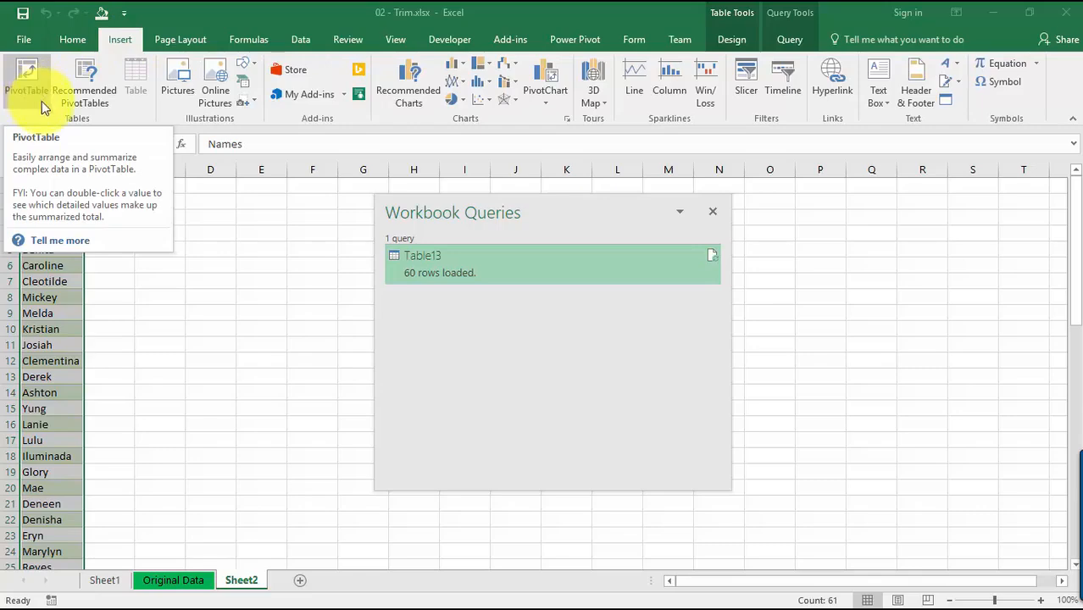
left_click(24, 88)
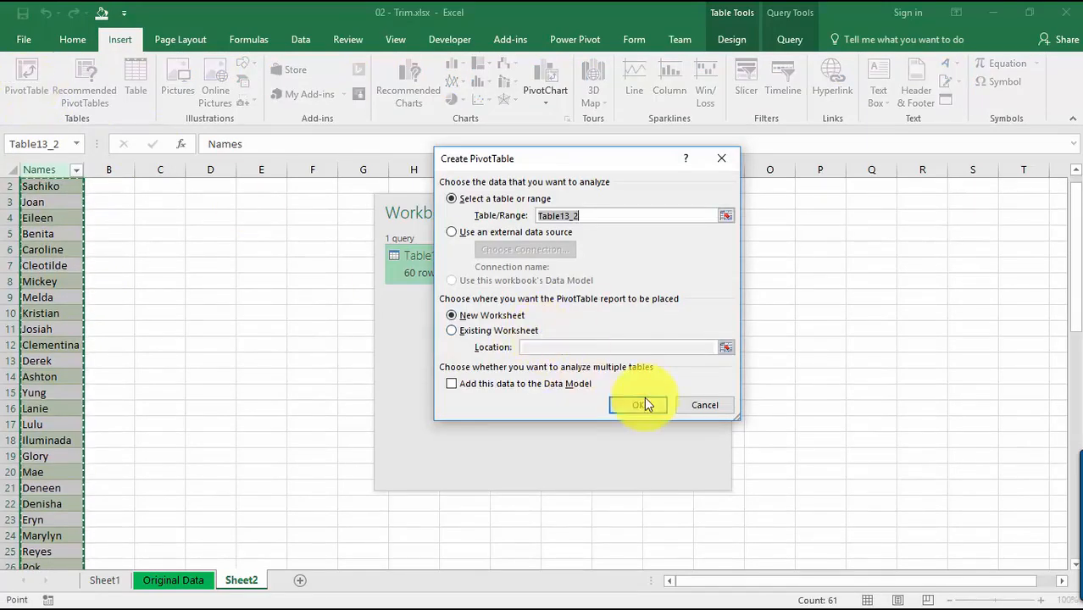
left_click(640, 403)
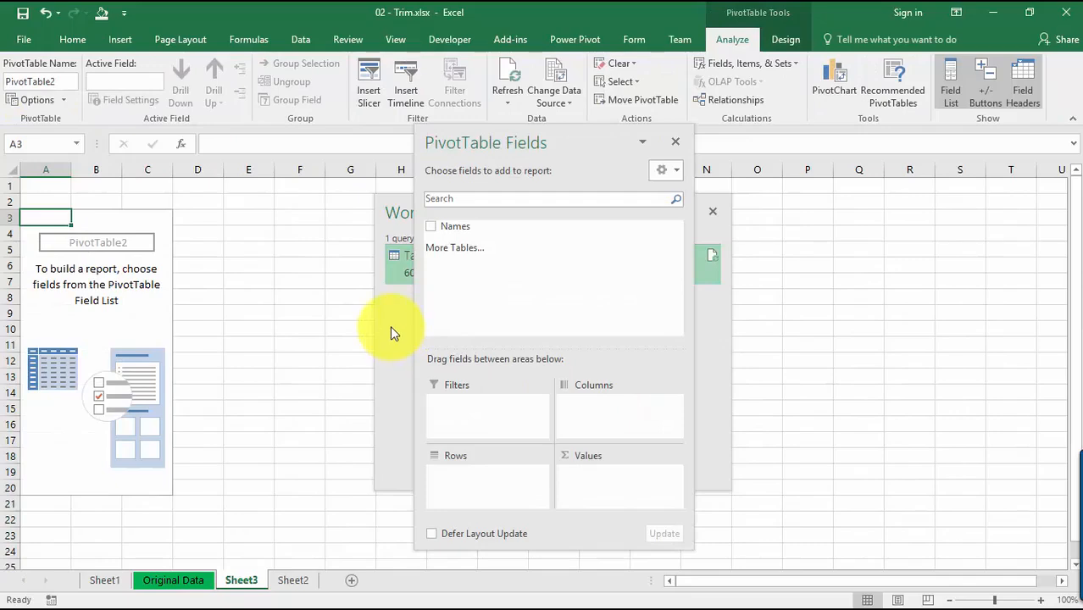
left_click_drag(462, 226, 477, 462)
left_click_drag(462, 227, 600, 497)
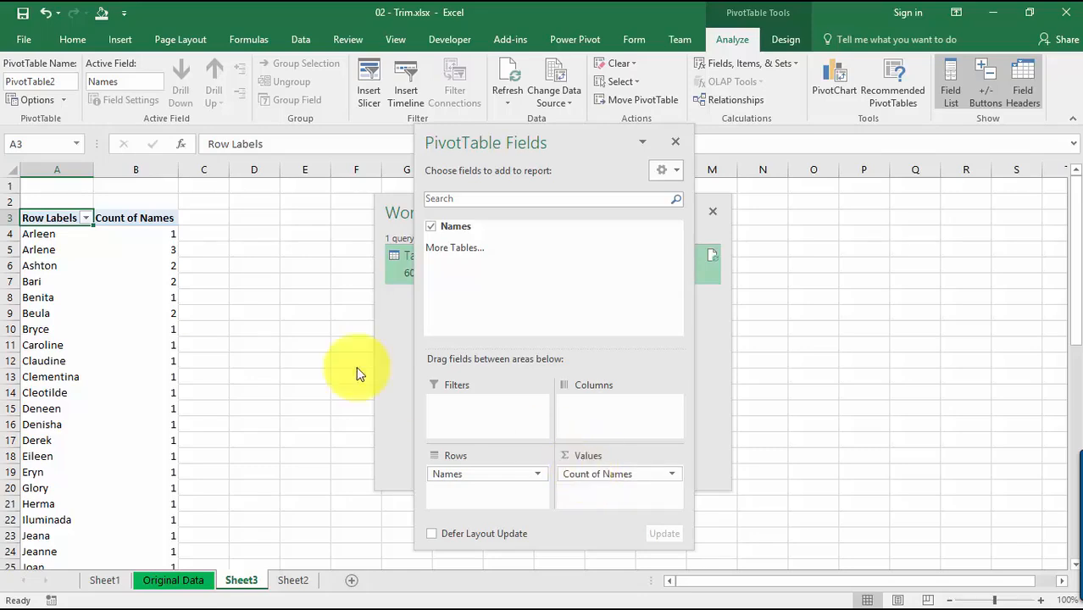
Step: Review the name counts in the new PivotTable, from the label in A5 down to the Grand Total
left_click(69, 249)
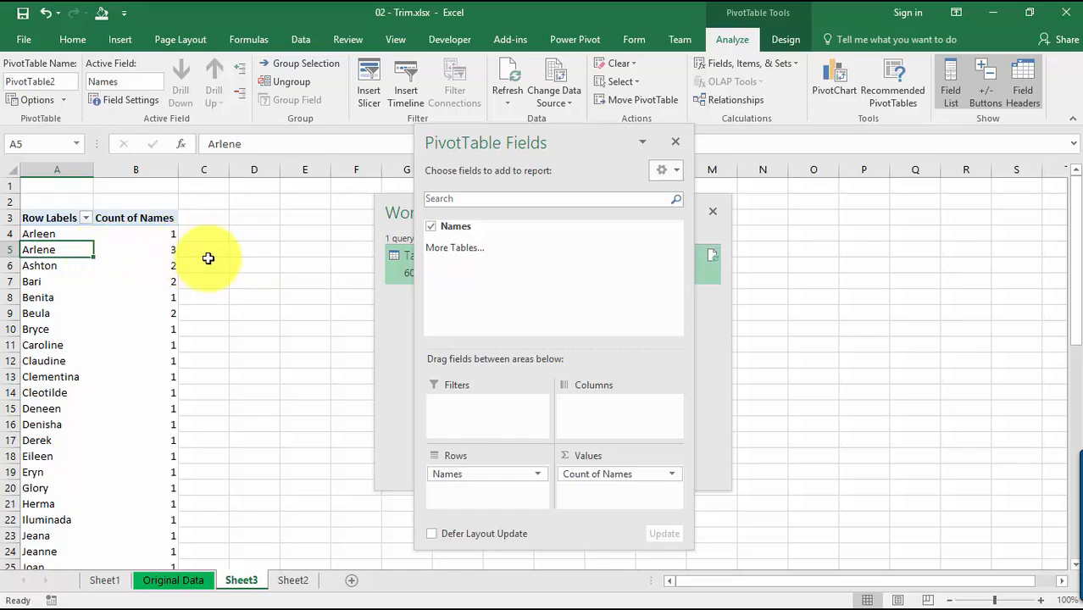
left_click(168, 251)
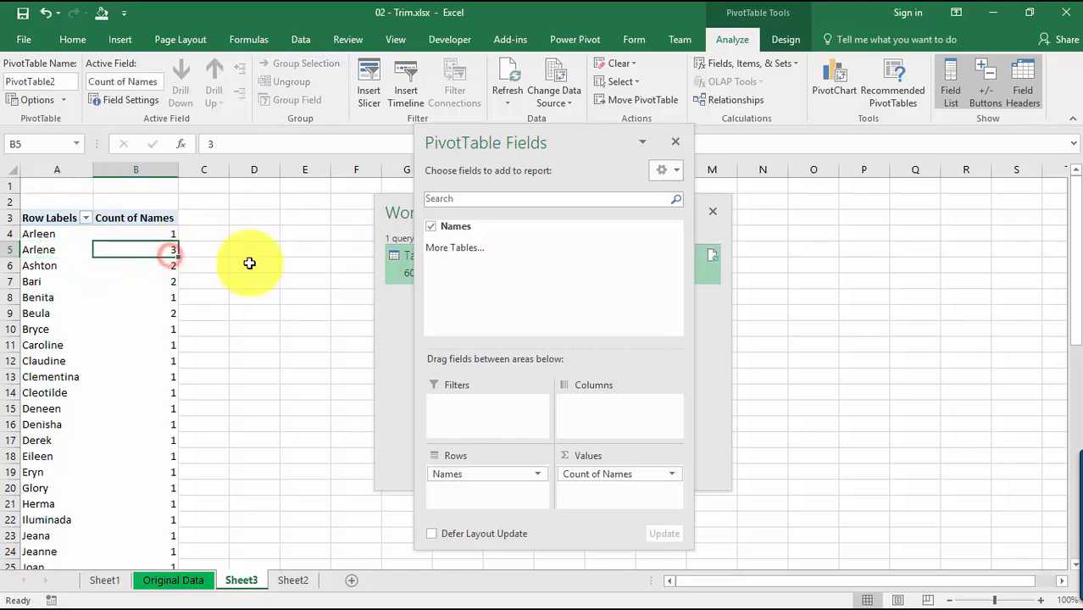
scroll(199, 310, "down", 6)
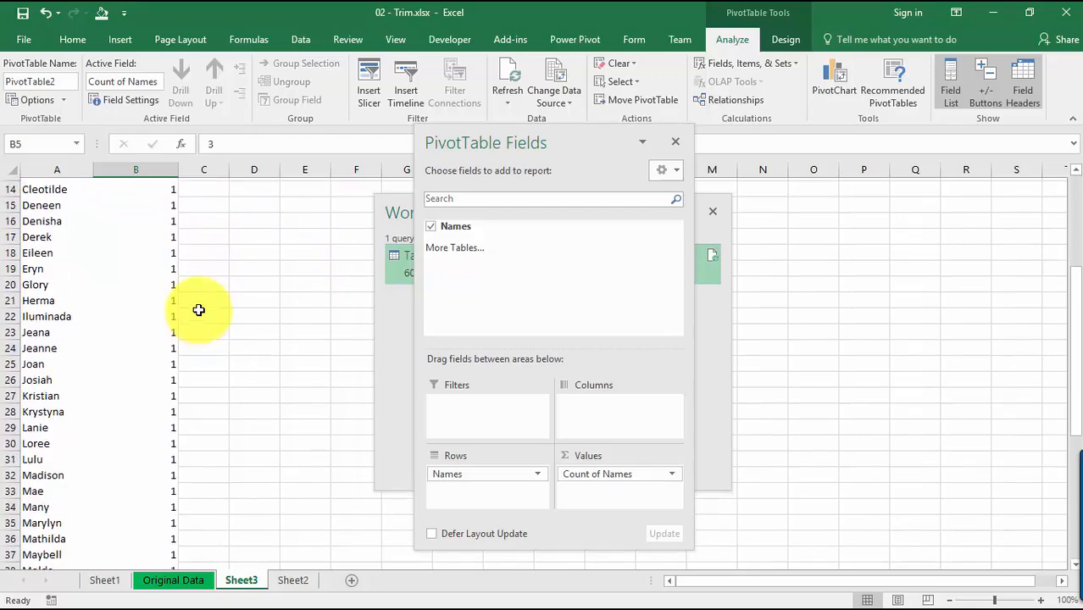
scroll(199, 311, "down", 5)
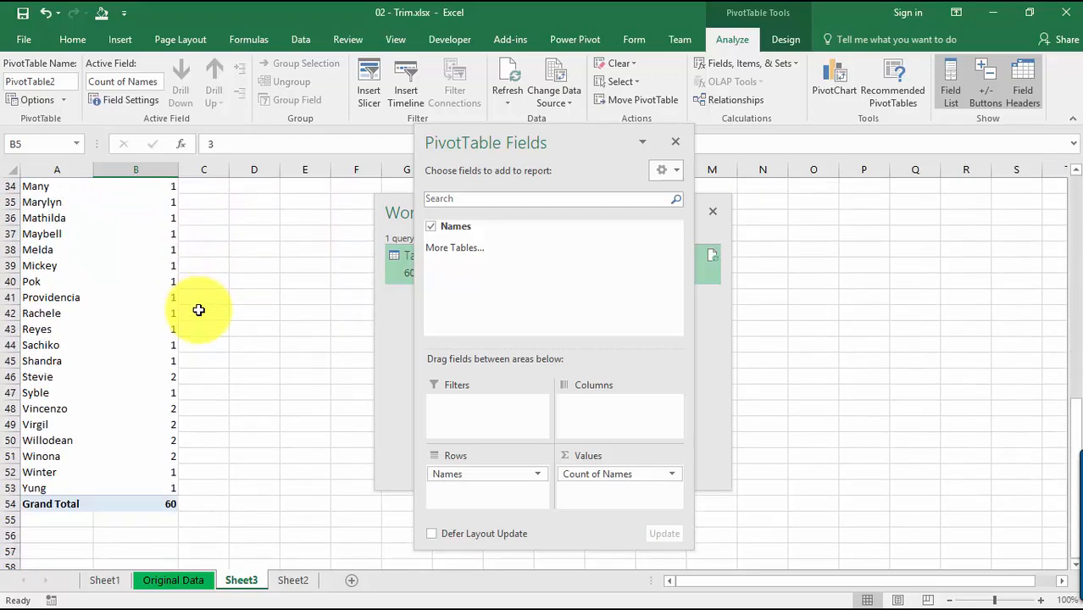
scroll(198, 310, "up", 11)
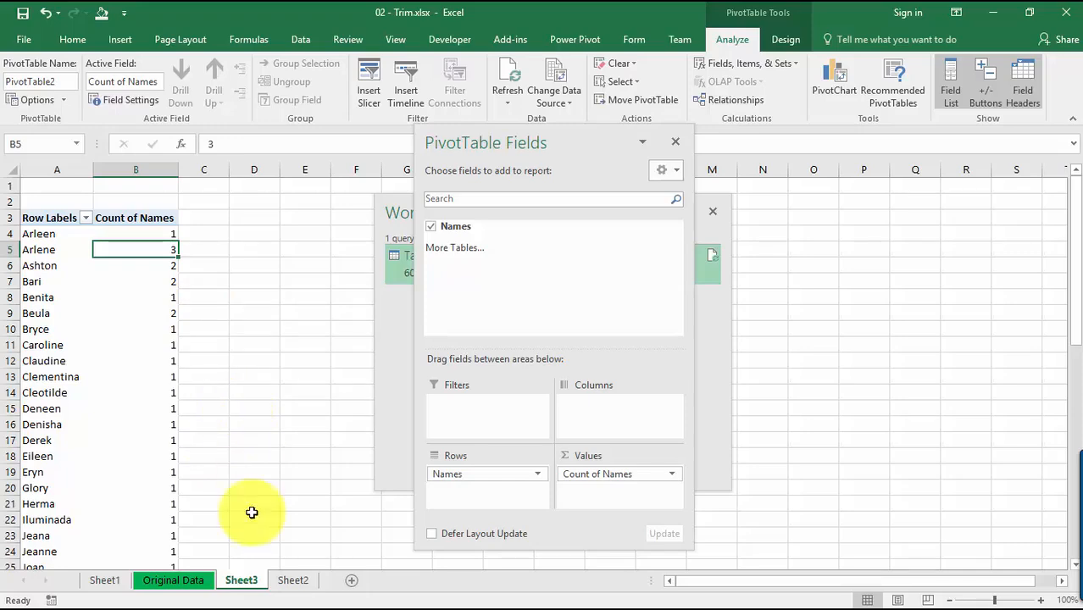
Step: Copy the names in A45:A61 of the Original Data sheet and paste them as values below the table, starting at A62
left_click(197, 579)
scroll(203, 418, "down", 13)
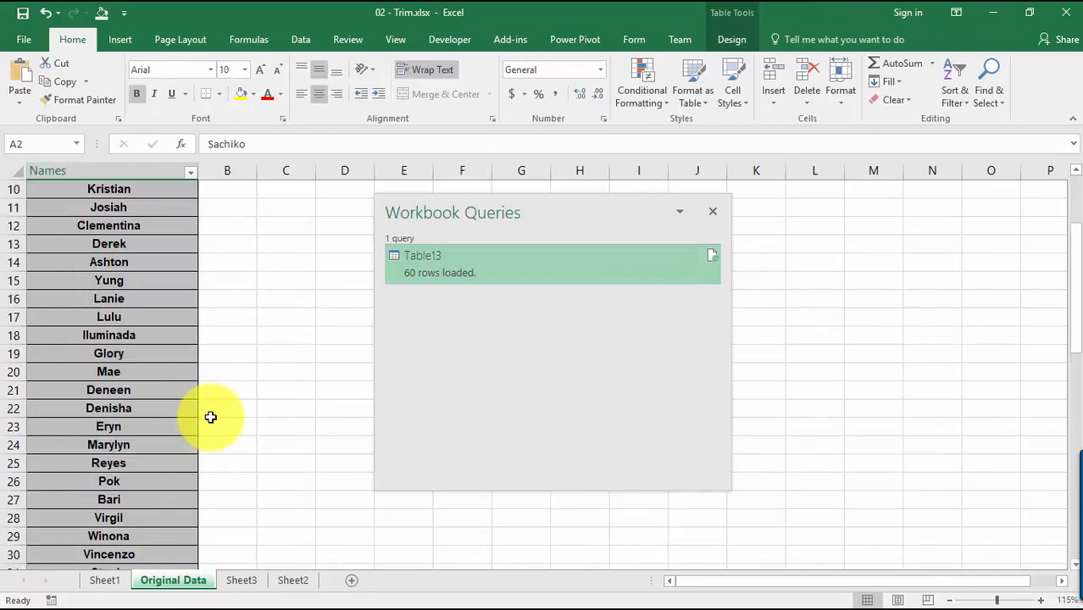
scroll(211, 417, "down", 4)
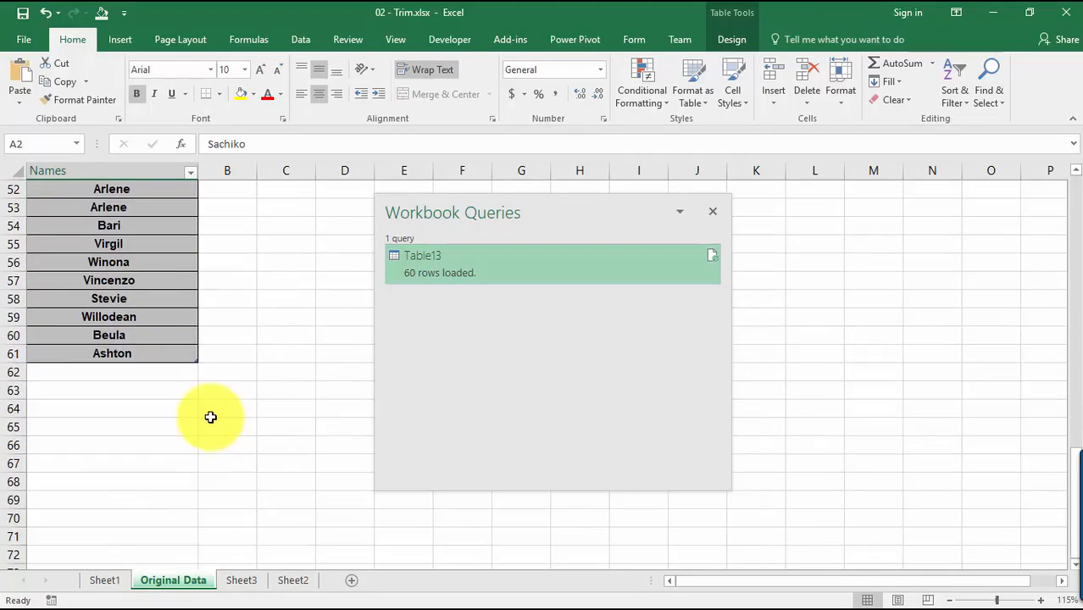
left_click(151, 353)
scroll(154, 354, "up", 1)
scroll(154, 356, "up", 3)
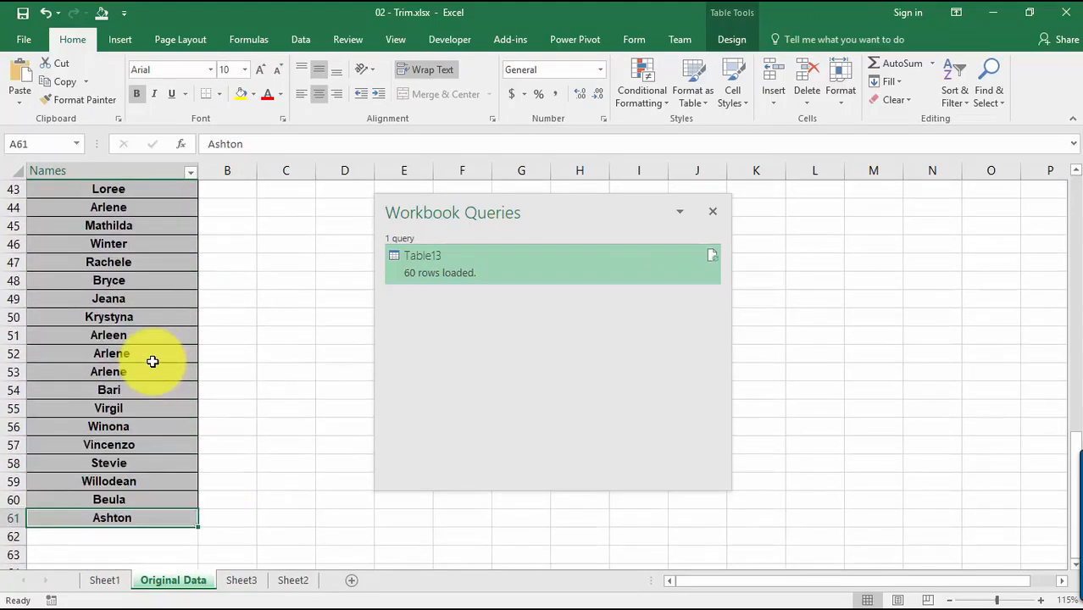
left_click(129, 281, "shift")
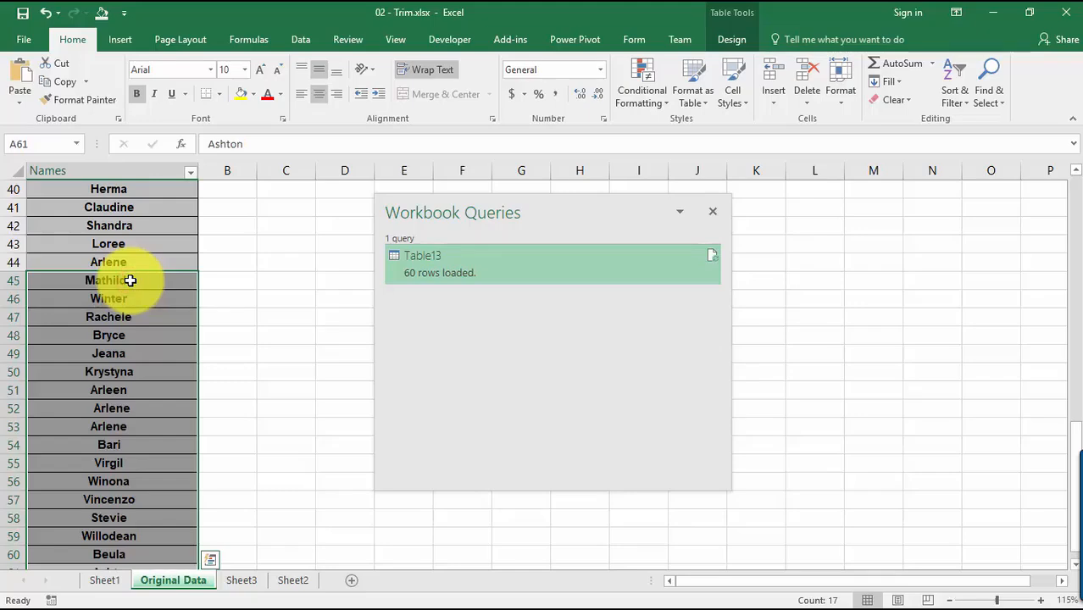
right_click(129, 280)
left_click(180, 258)
scroll(178, 280, "down", 4)
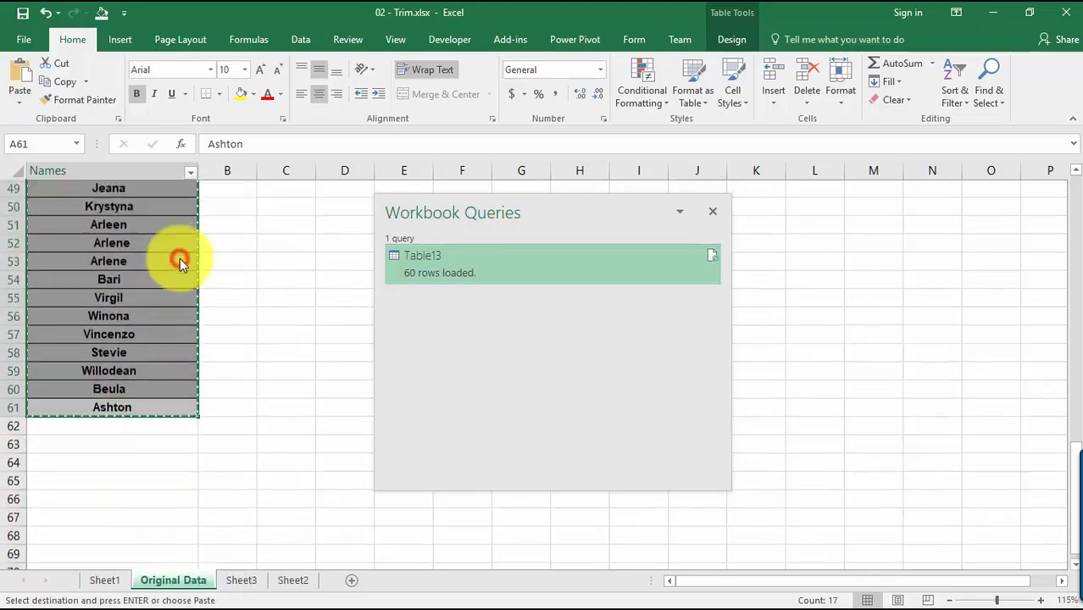
left_click(150, 392)
right_click(150, 393)
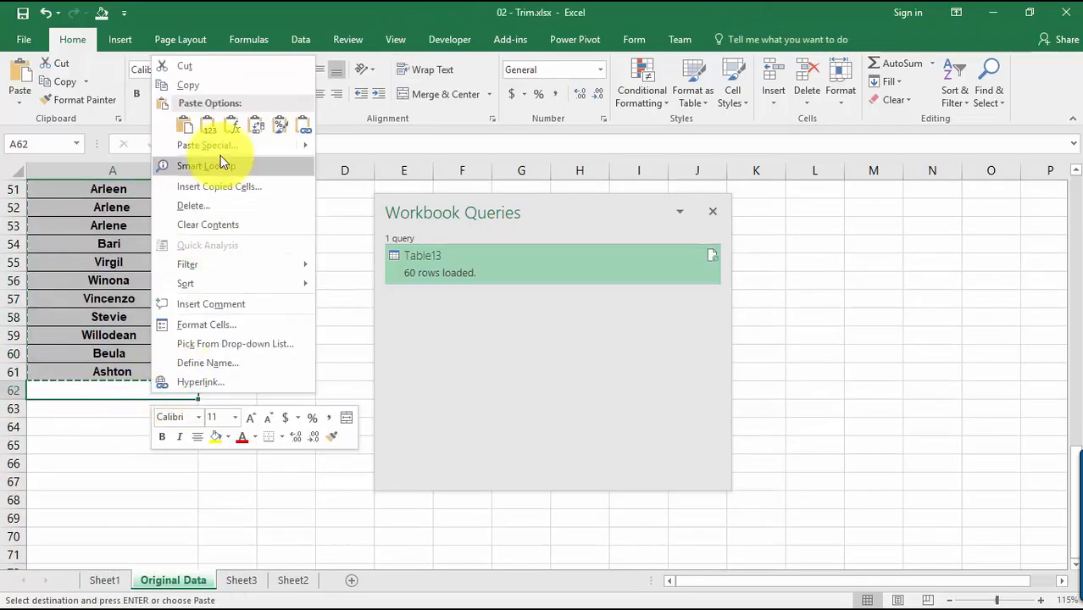
left_click(209, 125)
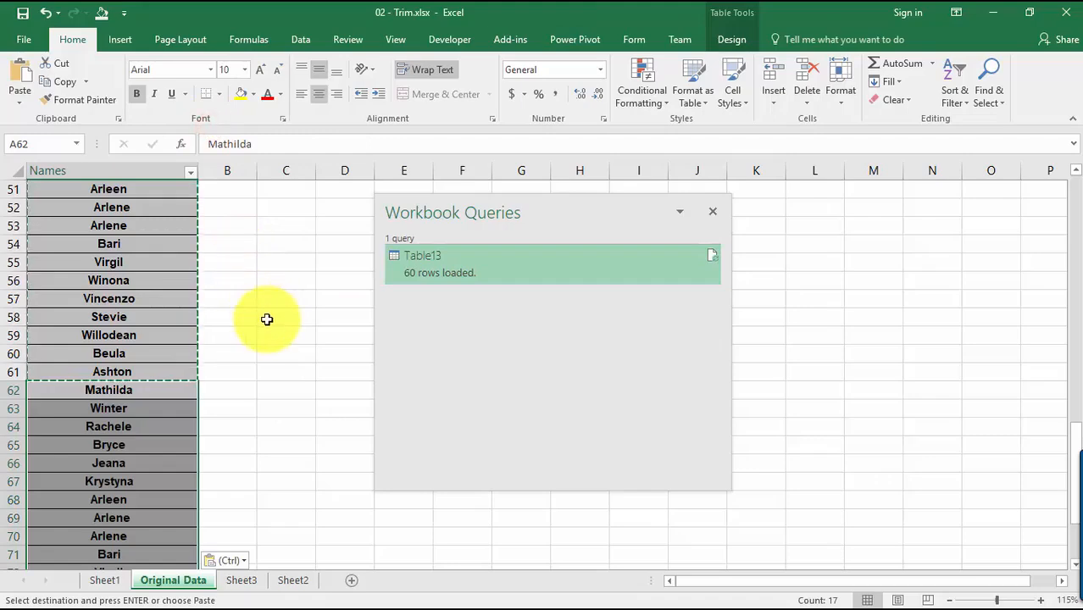
scroll(267, 320, "up", 17)
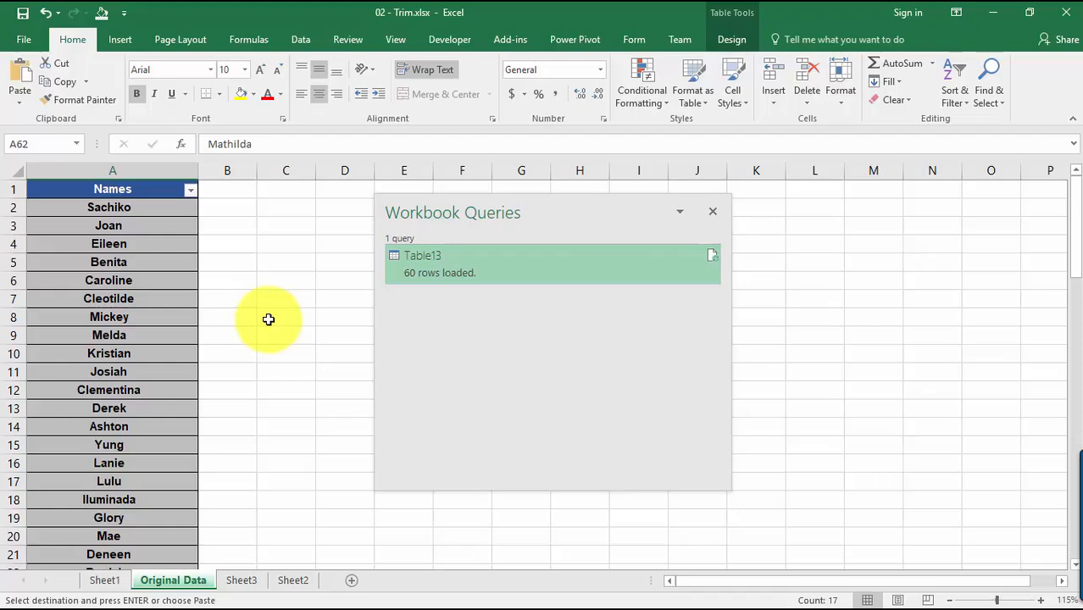
Step: Inspect the trimmed query table on Sheet2 and preview the details of the Table13 query
left_click(169, 303)
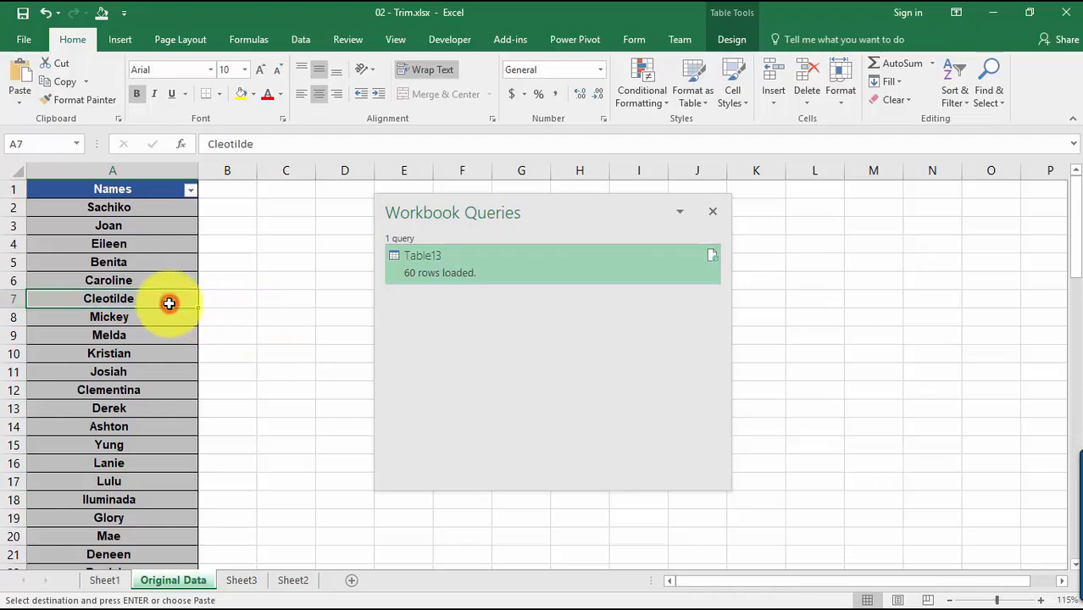
left_click(242, 582)
left_click(292, 581)
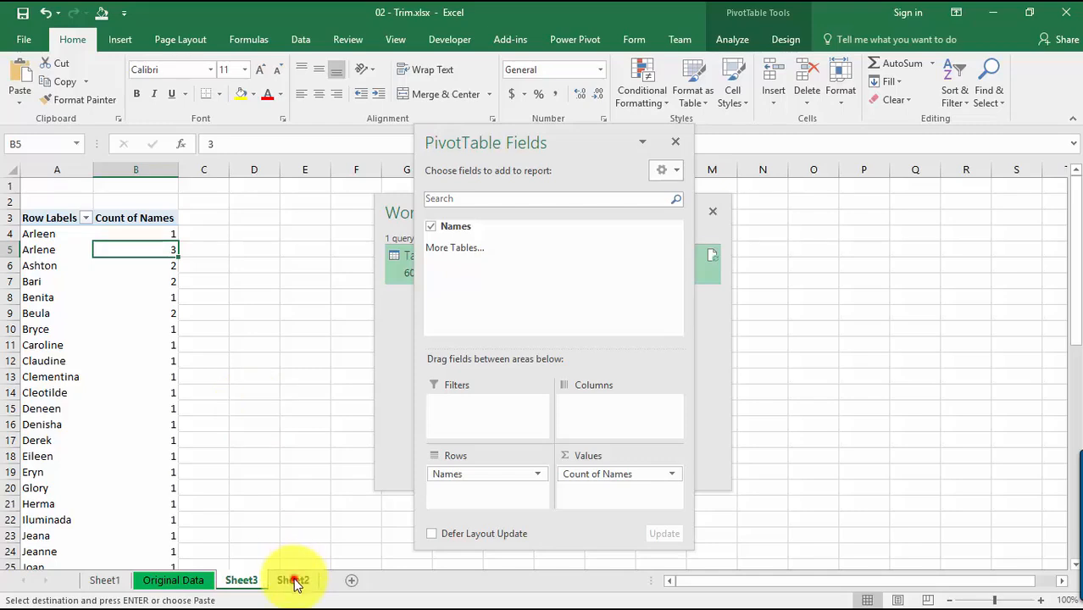
left_click(106, 297)
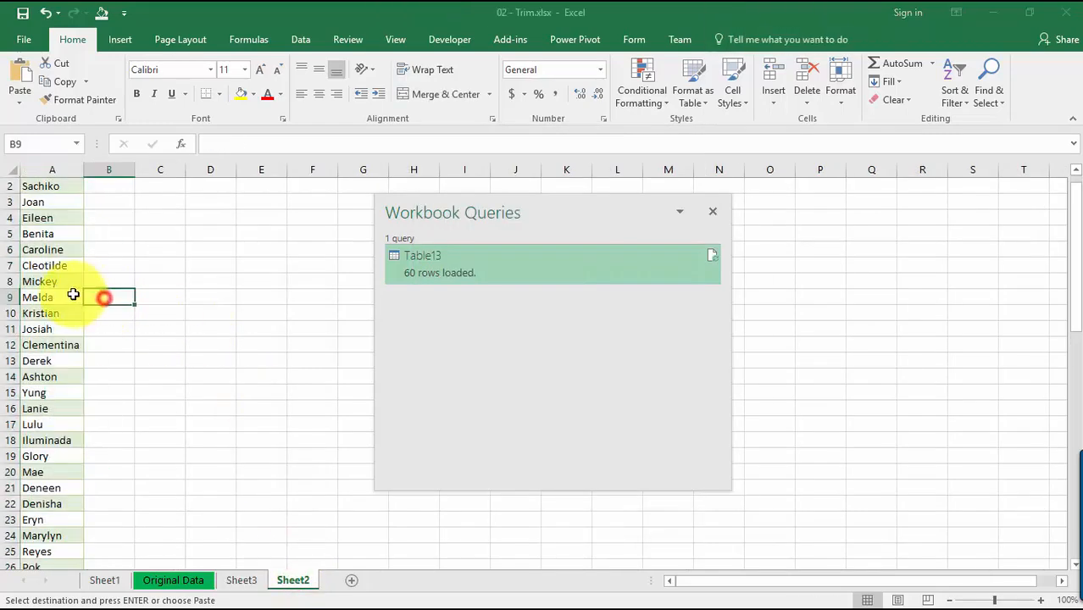
left_click_drag(1073, 244, 1077, 234)
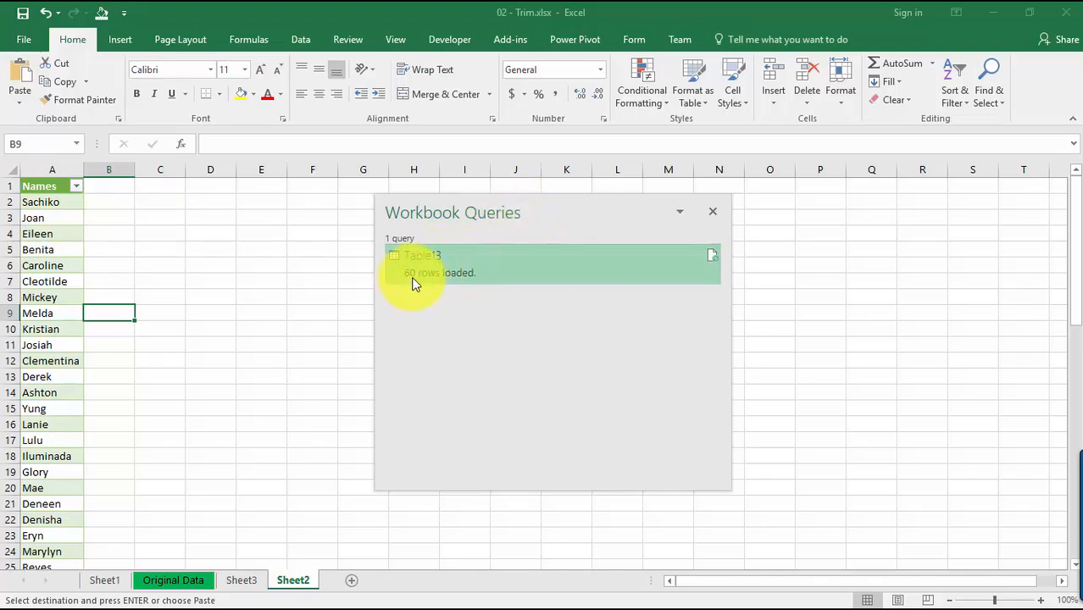
mouse_move(466, 280)
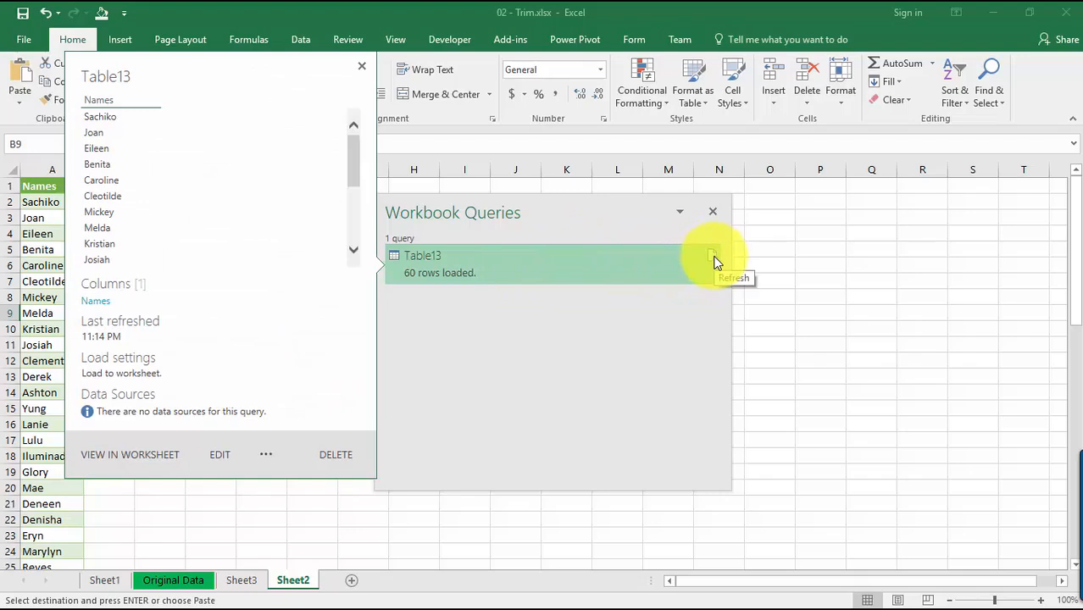
left_click(597, 208)
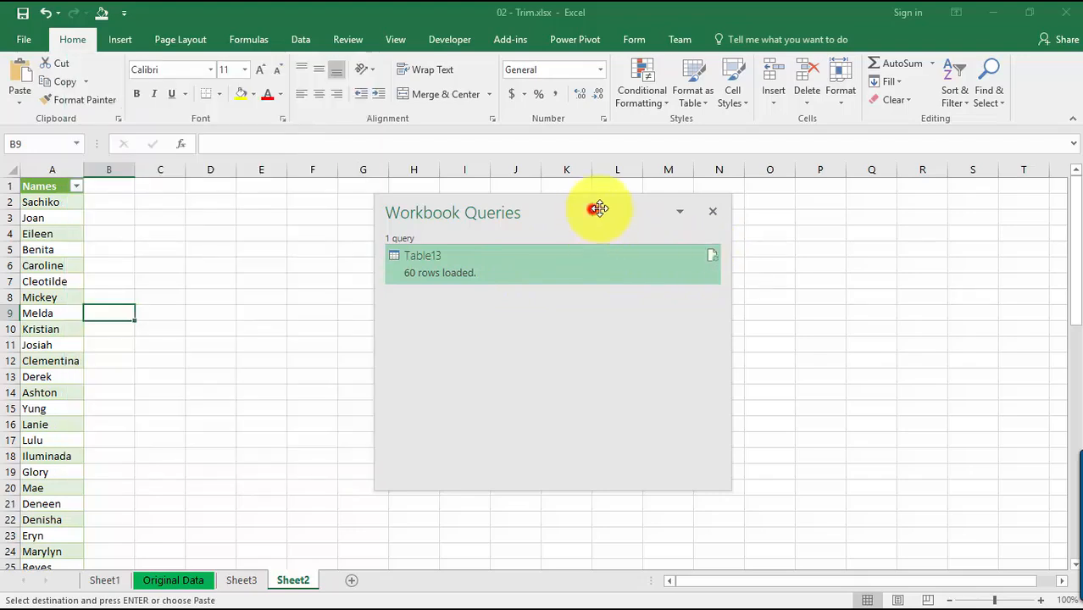
Step: Close and redisplay the Workbook Queries pane, and refresh the Table13 query
left_click(714, 215)
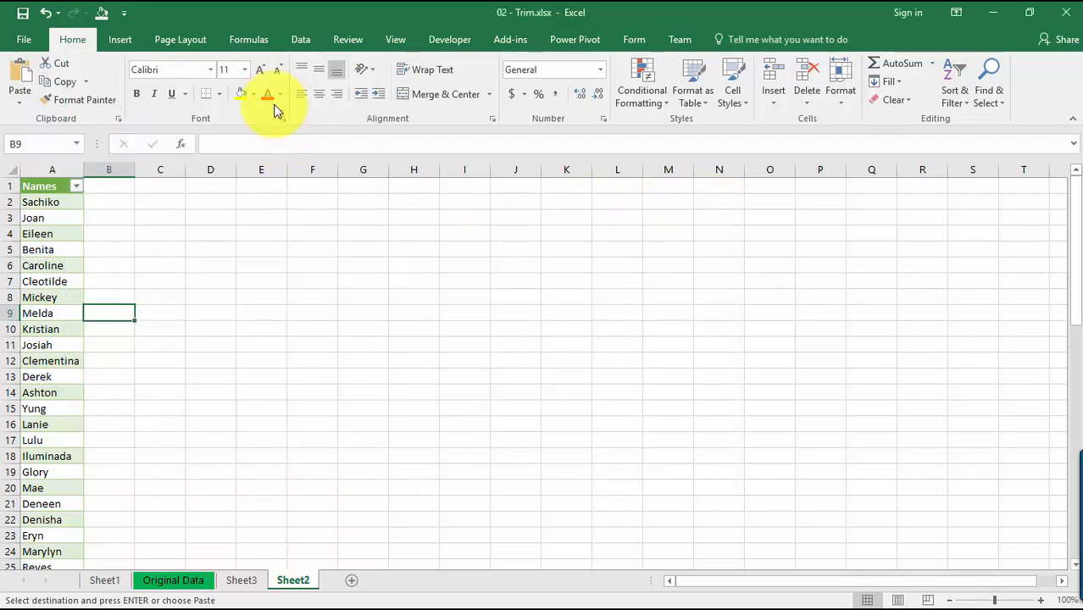
left_click(305, 40)
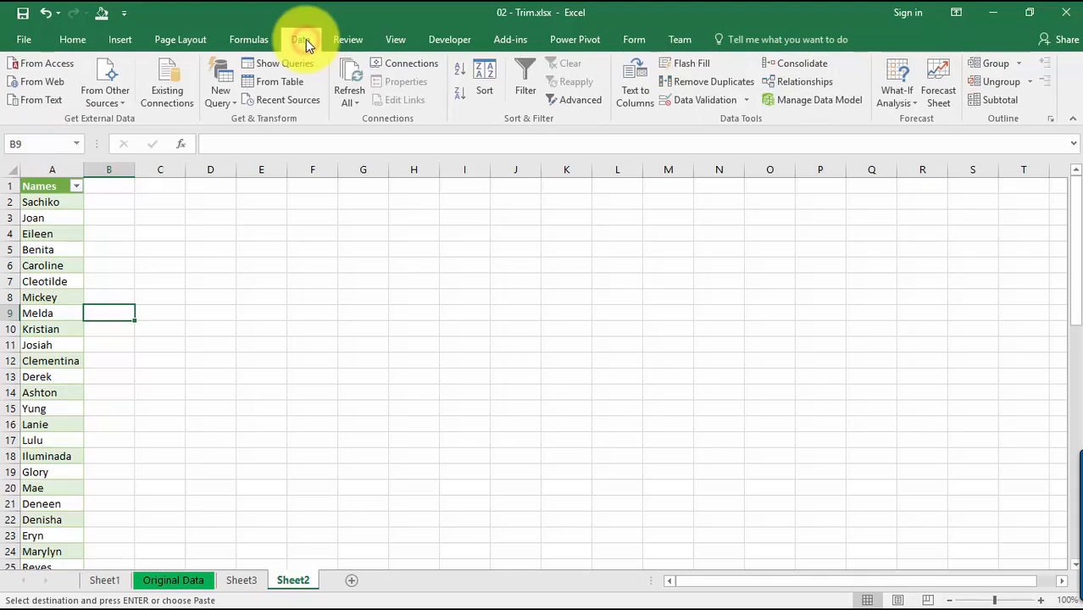
left_click(311, 64)
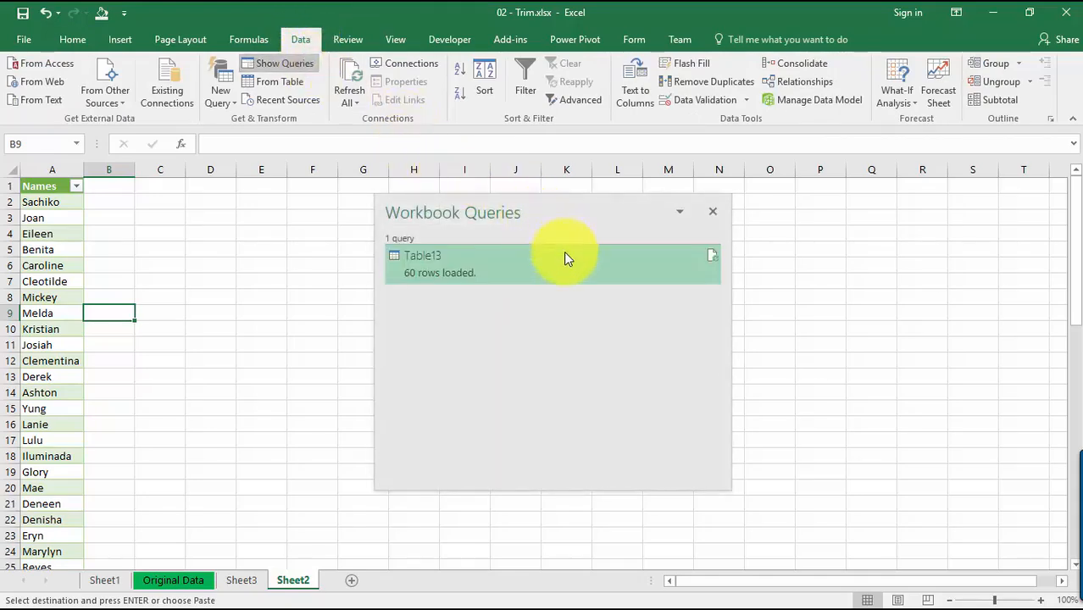
mouse_move(525, 283)
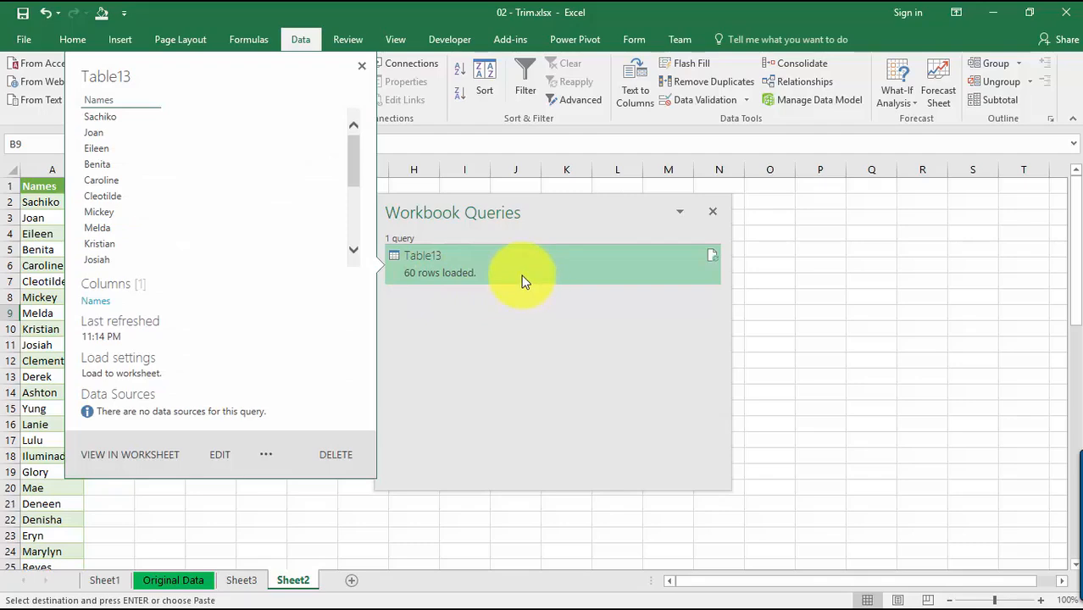
left_click(713, 259)
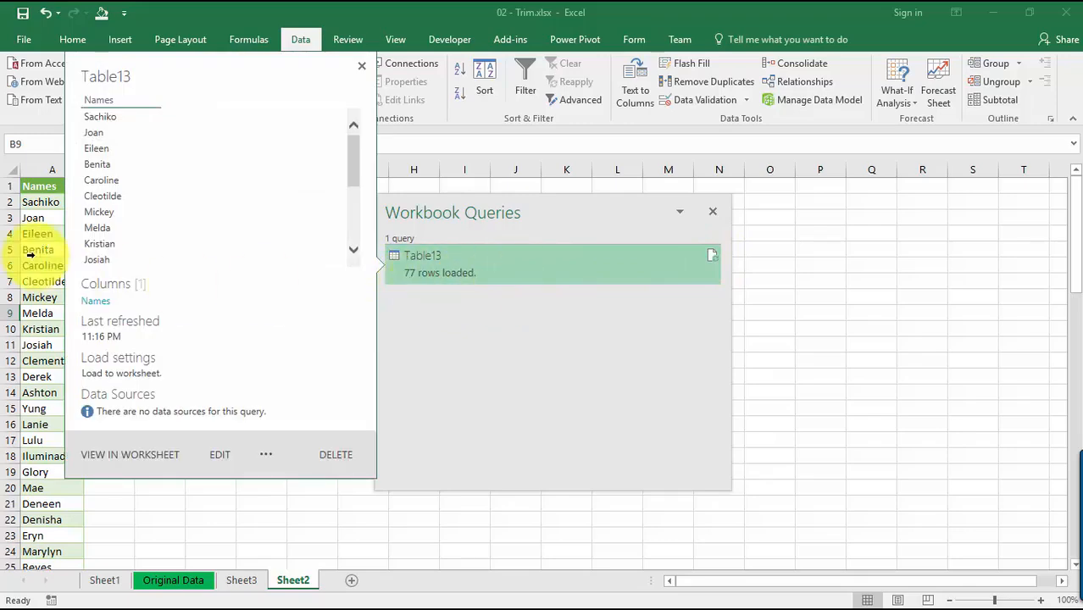
left_click(50, 249)
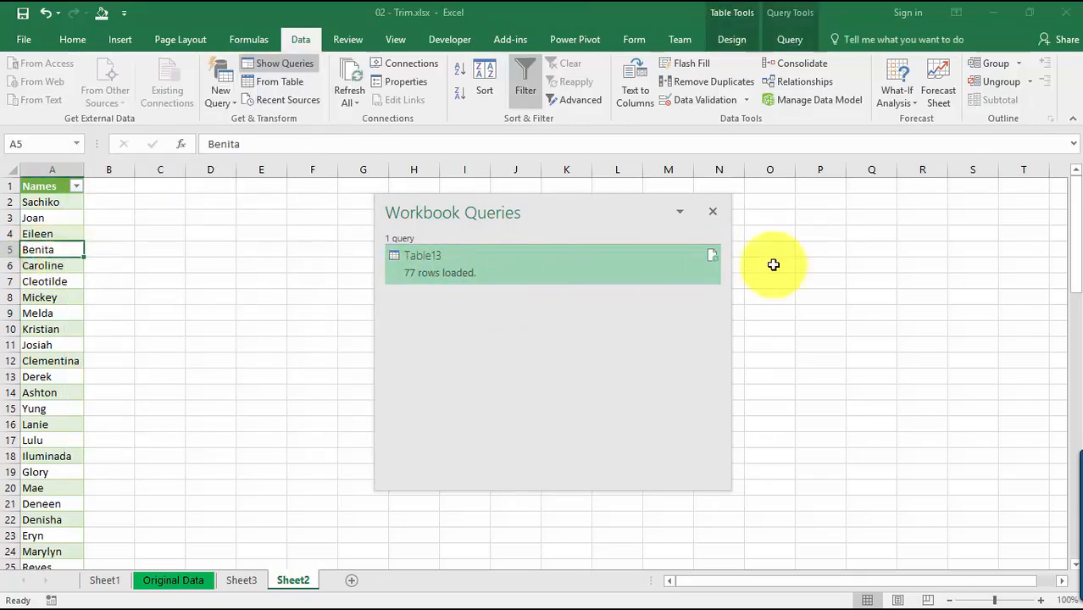
mouse_move(1078, 261)
left_mouse_down()
mouse_move(1079, 528)
mouse_move(1068, 250)
left_mouse_up()
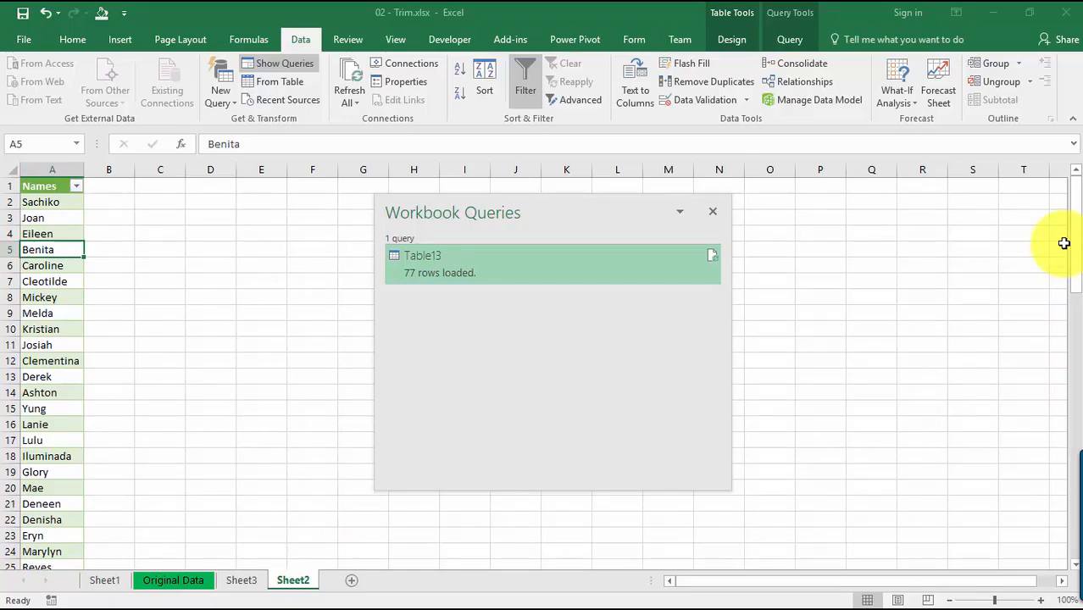
Step: Refresh the PivotTable on Sheet3 and check the name and count in row 5
left_click(242, 580)
right_click(111, 284)
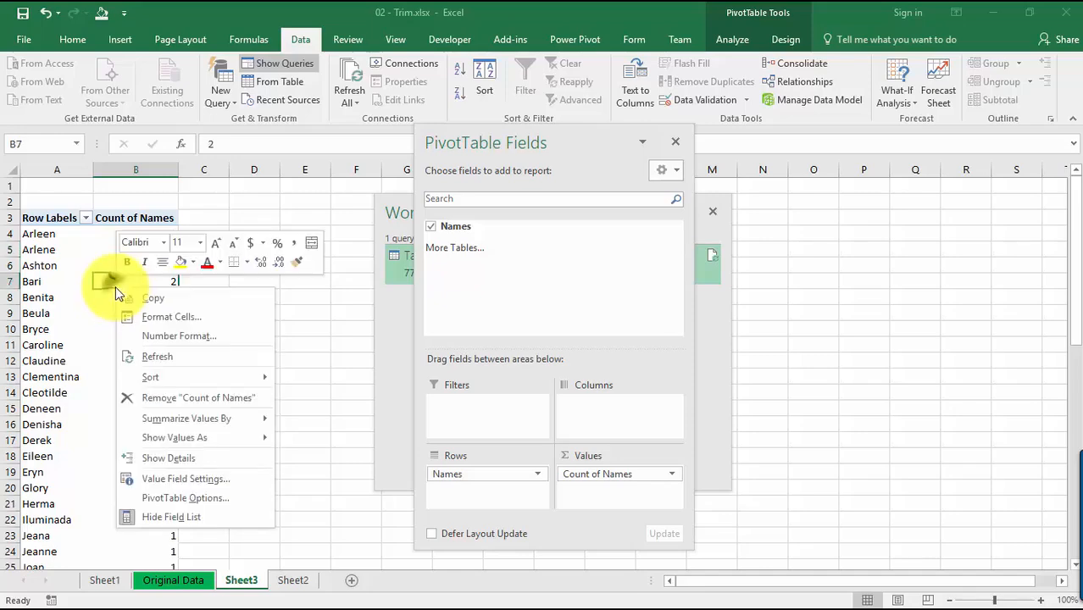
left_click(182, 357)
left_click(136, 249)
left_click(66, 249)
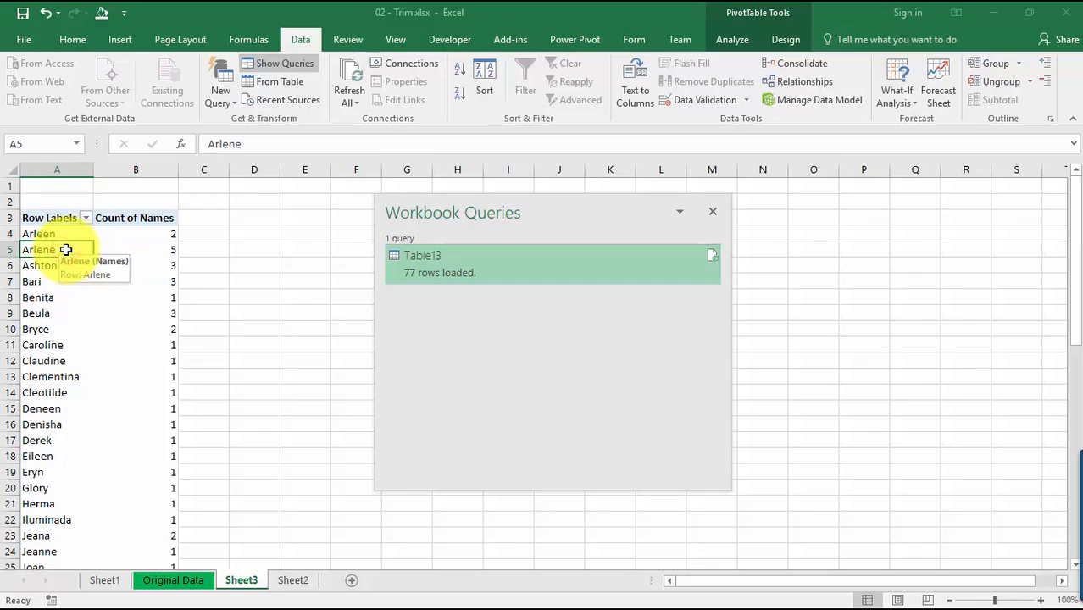
left_click(123, 249)
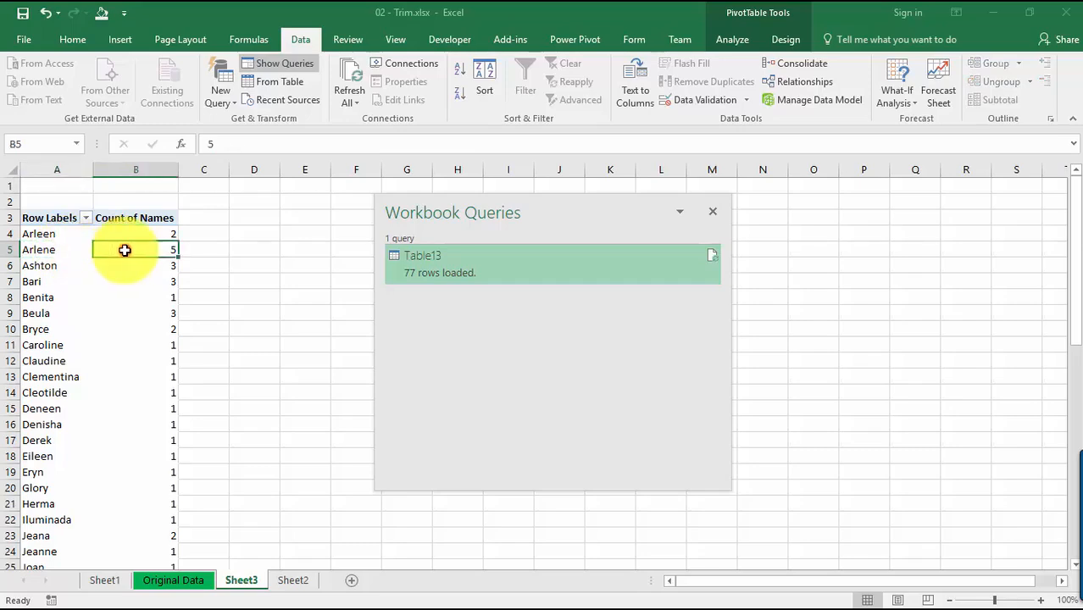
left_click(58, 250)
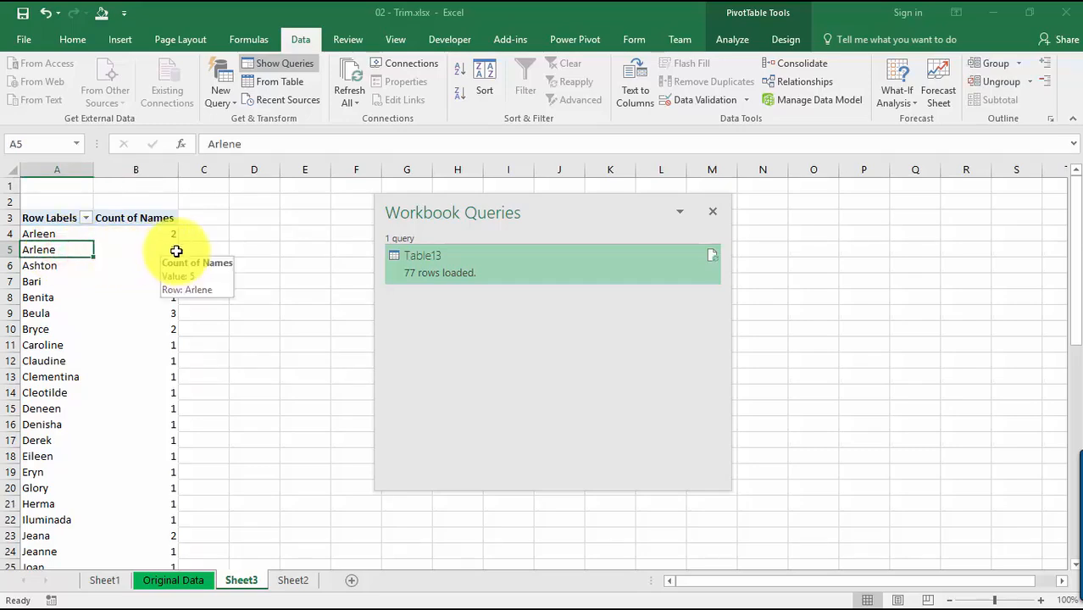